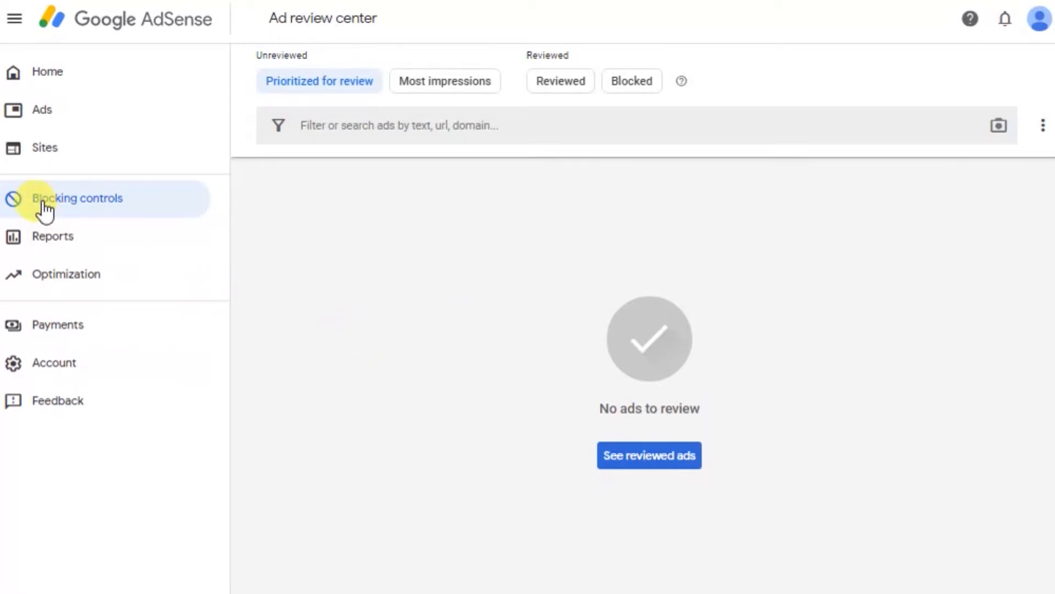
Open the Ad review center in the blocking controls and show the unreviewed ads prioritized for review.
{"action": "left_click", "coordinate": [19, 202]}
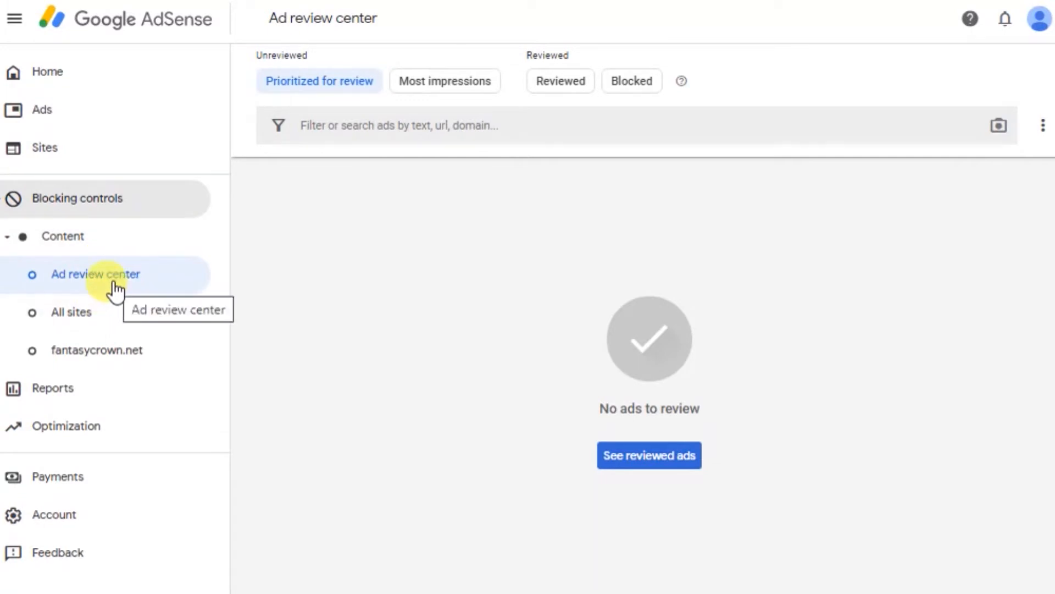
{"action": "left_click", "coordinate": [85, 230]}
{"action": "left_click", "coordinate": [85, 230]}
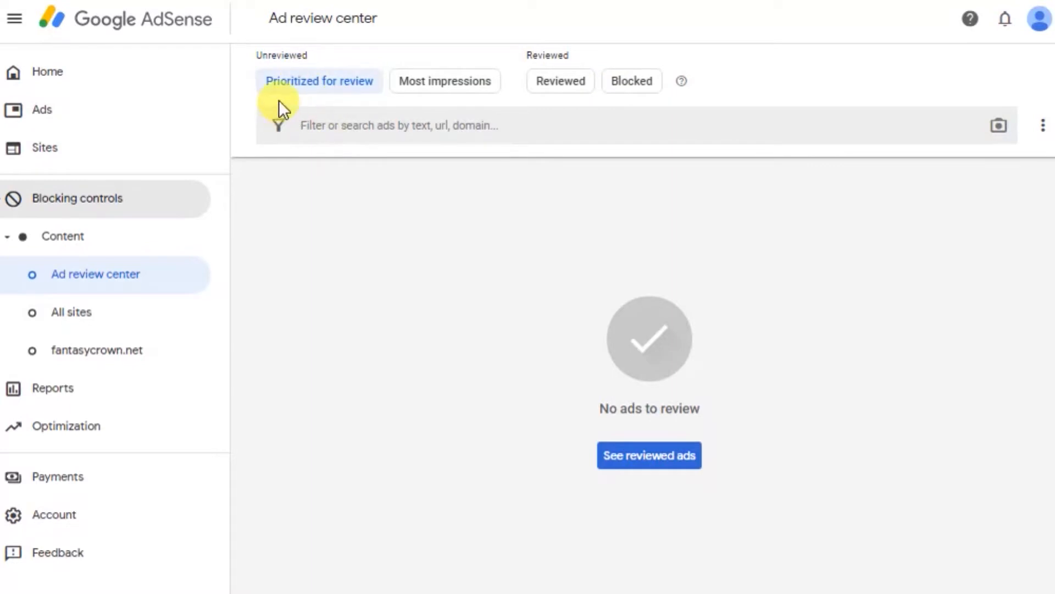
{"action": "left_click", "coordinate": [324, 90]}
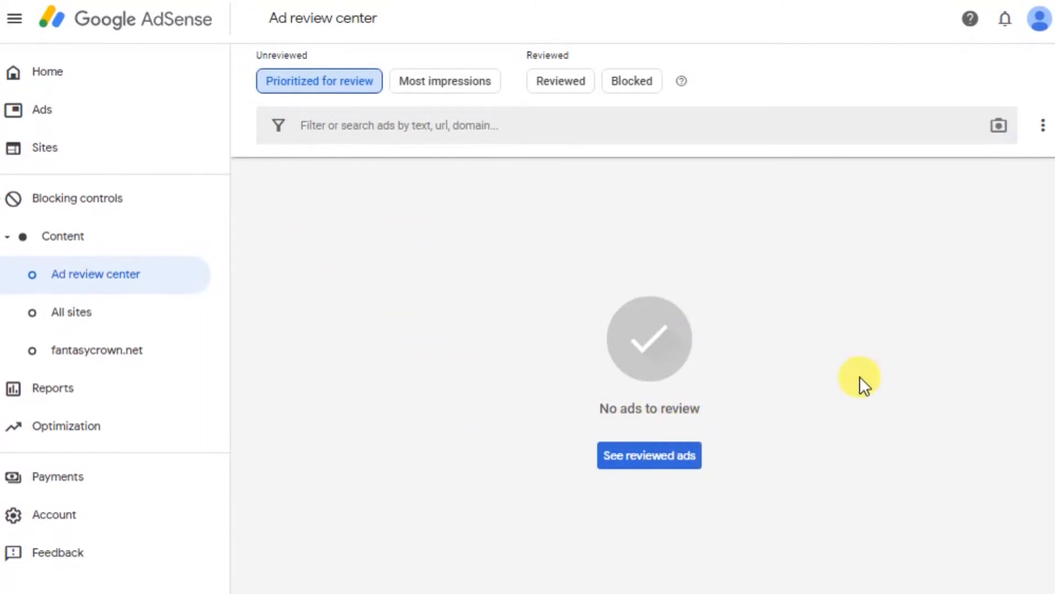
View the reviewed ads and the blocked ads, and return to the unreviewed ads.
{"action": "left_click", "coordinate": [559, 449]}
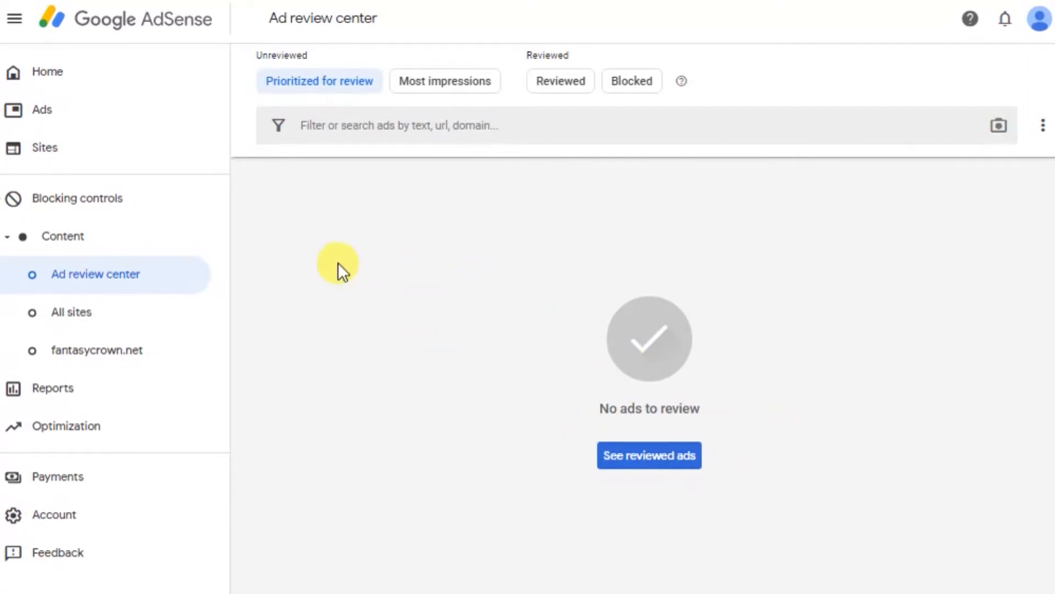
{"action": "left_click", "coordinate": [676, 460]}
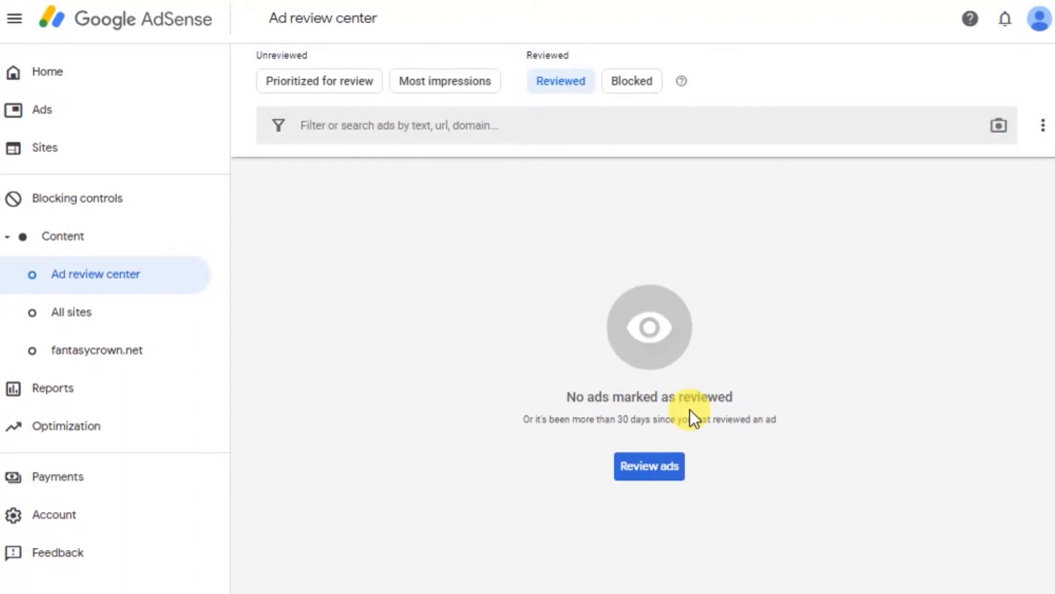
{"action": "left_click", "coordinate": [626, 83]}
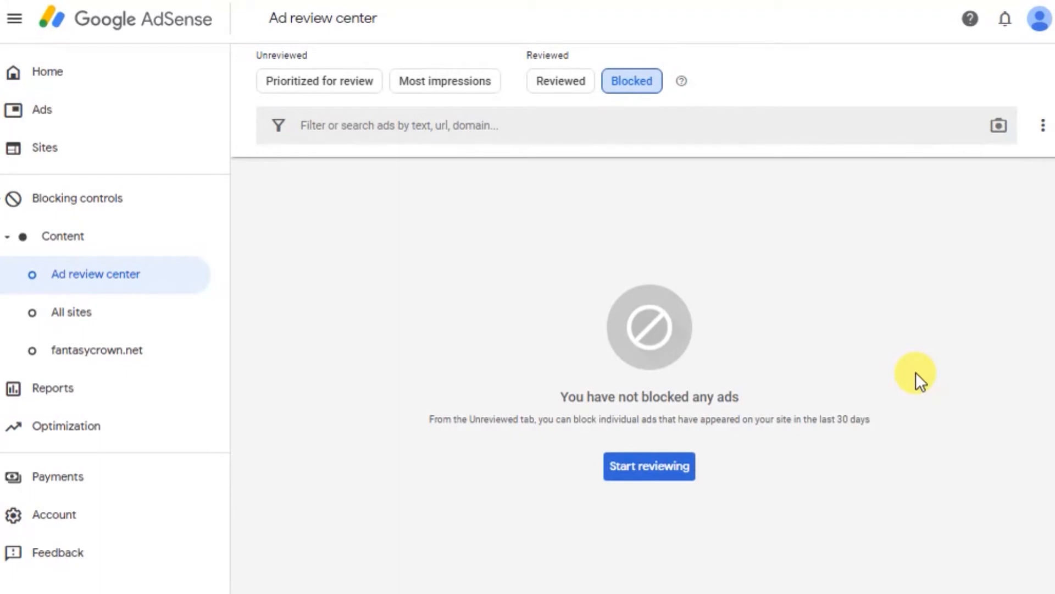
{"action": "left_click", "coordinate": [660, 465]}
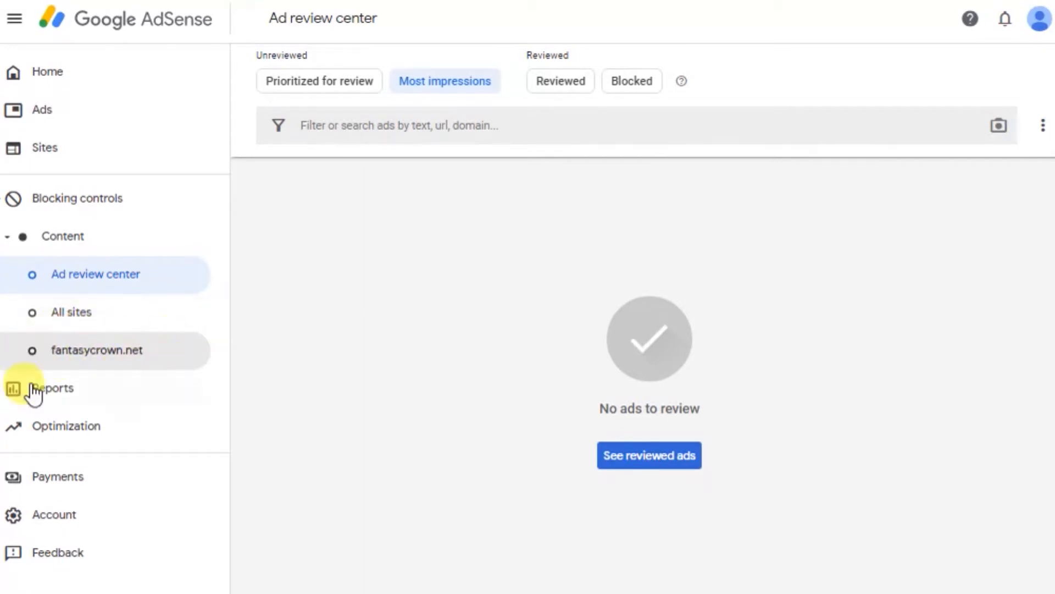
Open the blocking controls for fantasycrown.net and read the descriptions of Advertiser URLs, Sensitive categories and General categories.
{"action": "left_click", "coordinate": [97, 365]}
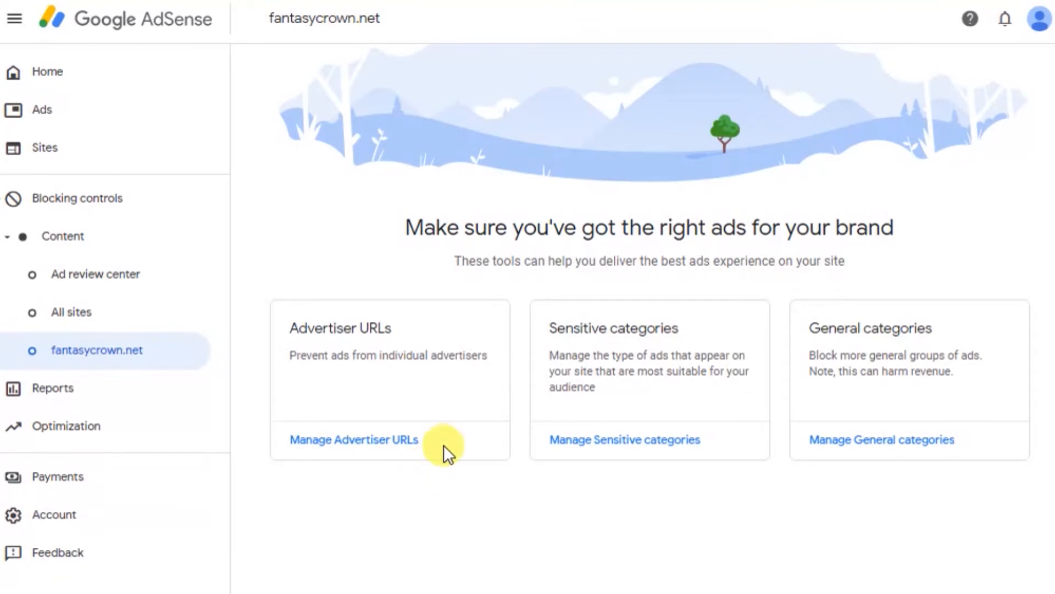
{"action": "left_click_drag", "start_coordinate": [288, 357], "coordinate": [491, 360]}
{"action": "left_click", "coordinate": [478, 358]}
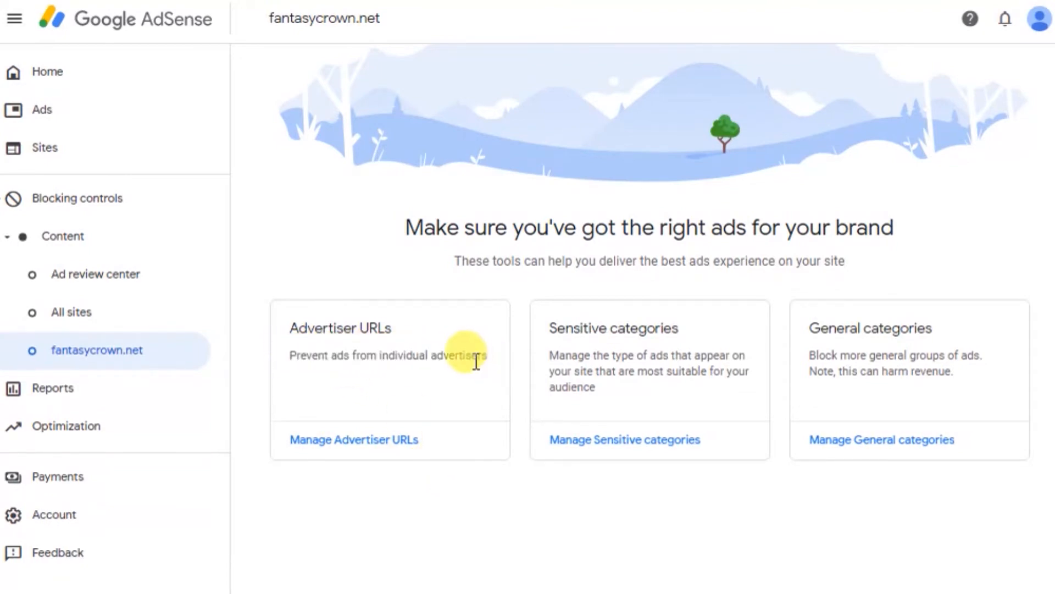
{"action": "triple_click", "coordinate": [478, 358]}
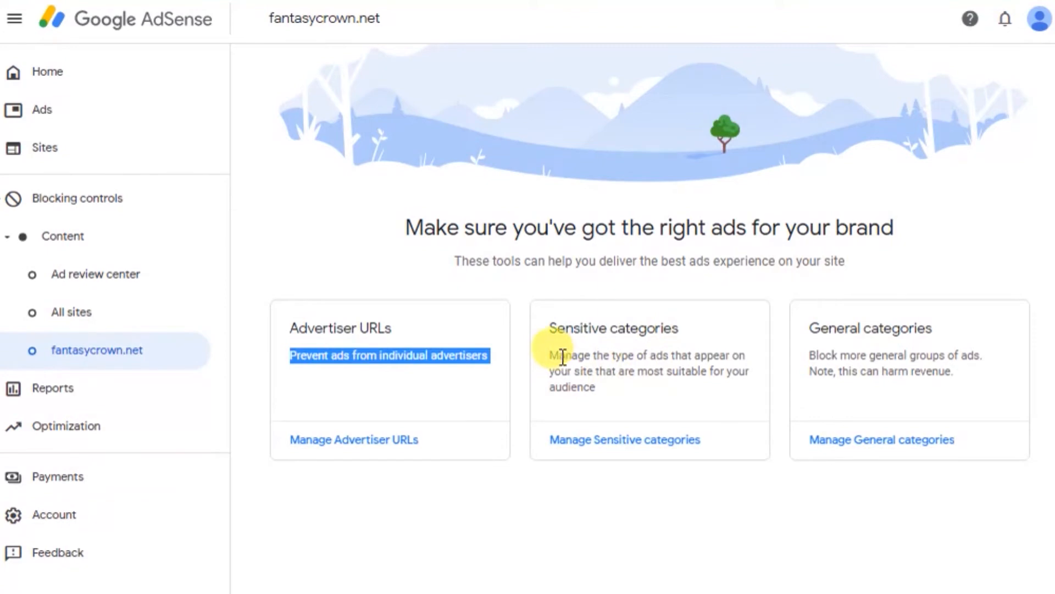
{"action": "left_click_drag", "start_coordinate": [550, 355], "coordinate": [600, 384]}
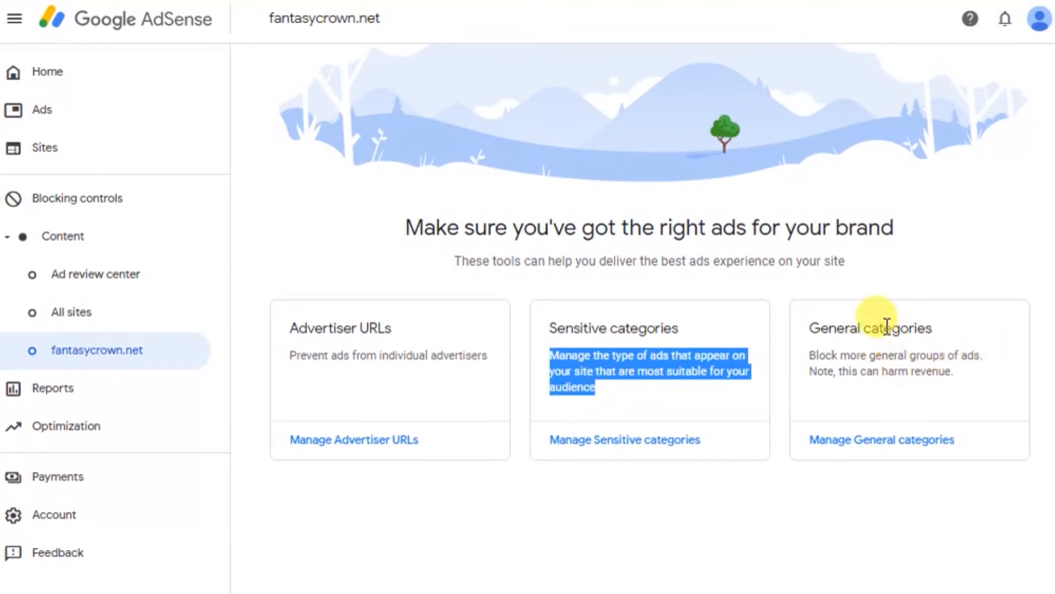
{"action": "left_click_drag", "start_coordinate": [812, 356], "coordinate": [840, 374]}
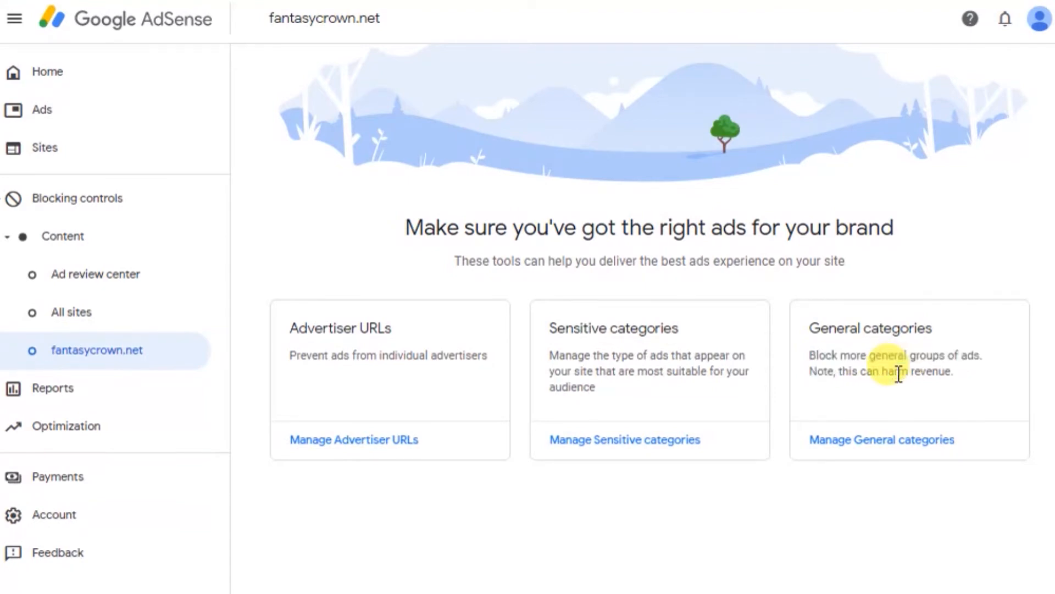
{"action": "triple_click", "coordinate": [898, 373]}
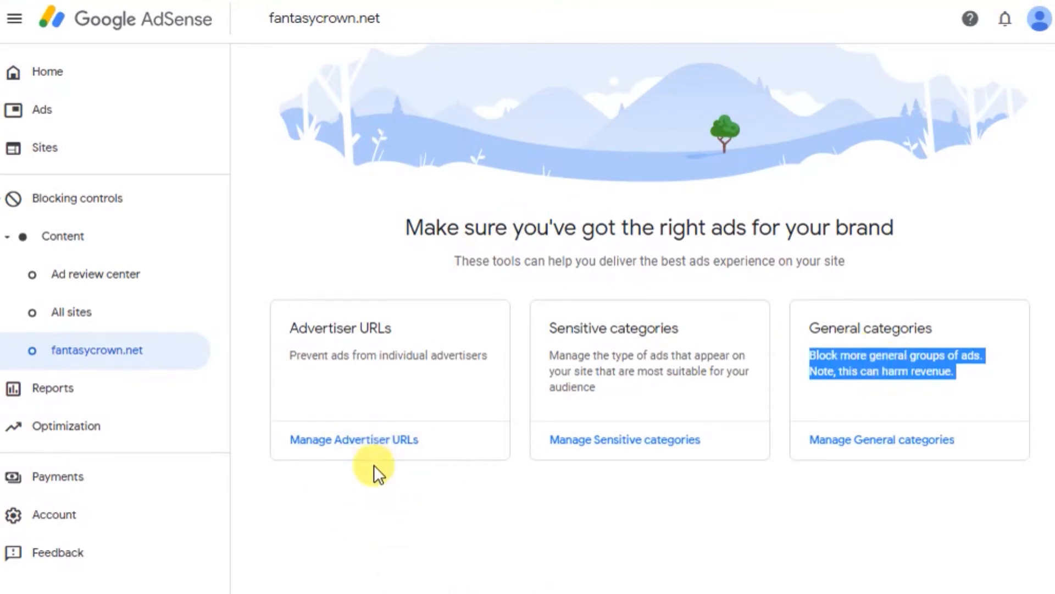
Find tiktok.com in the Advertiser URLs of fantasycrown.net and set its status to Blocked.
{"action": "left_click", "coordinate": [380, 447]}
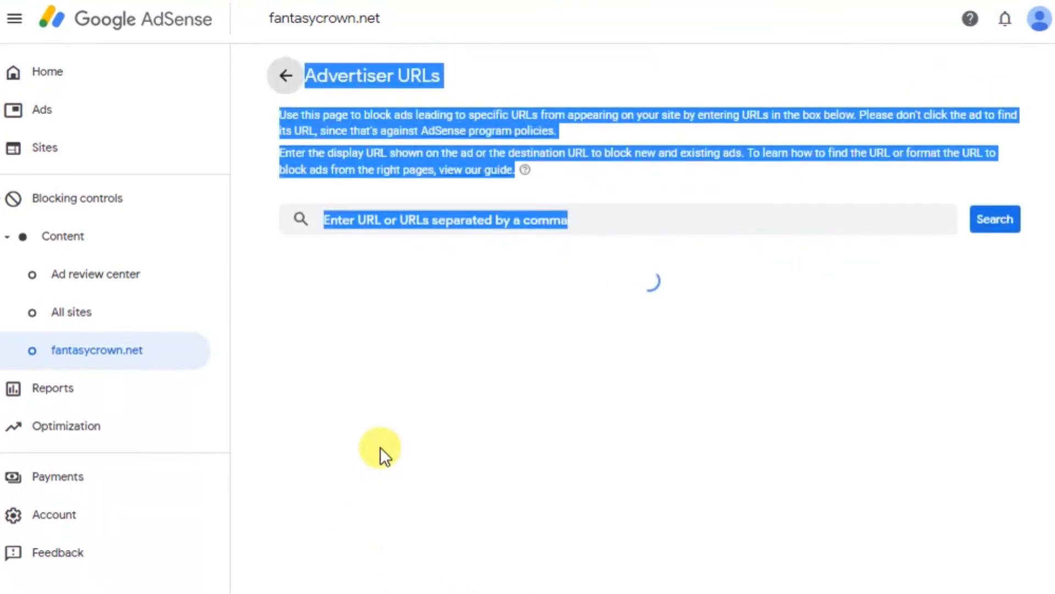
{"action": "left_click", "coordinate": [642, 245]}
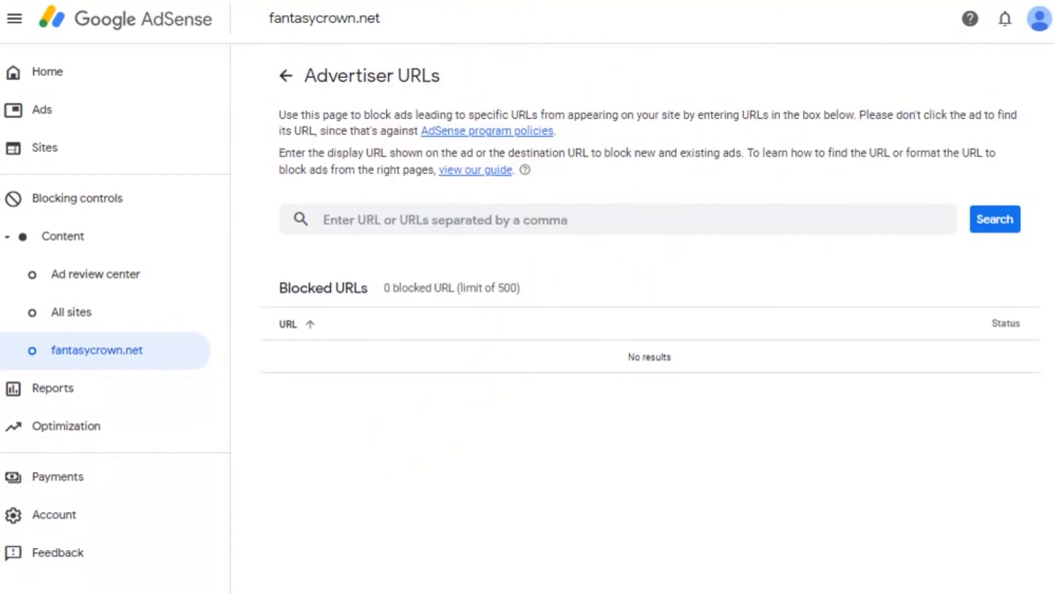
{"action": "left_click", "coordinate": [404, 221]}
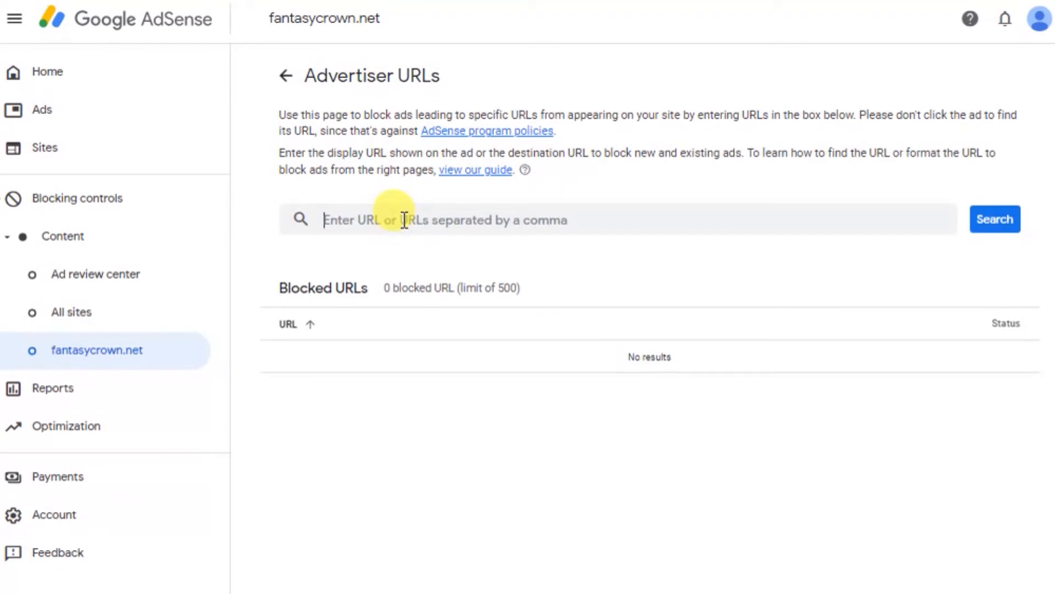
{"action": "type", "text": "tik"}
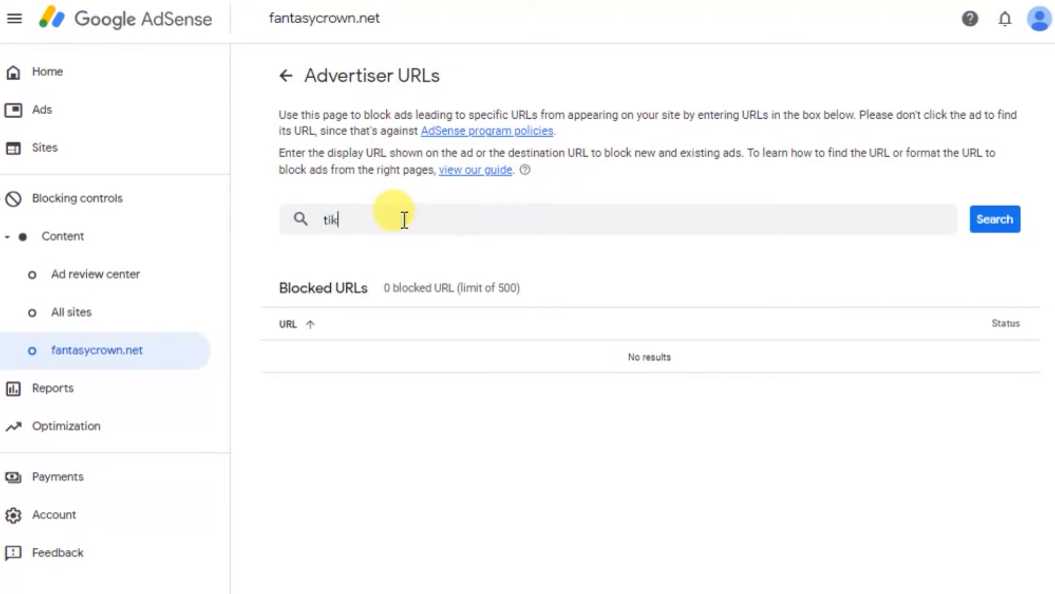
{"action": "type", "text": "tok.com"}
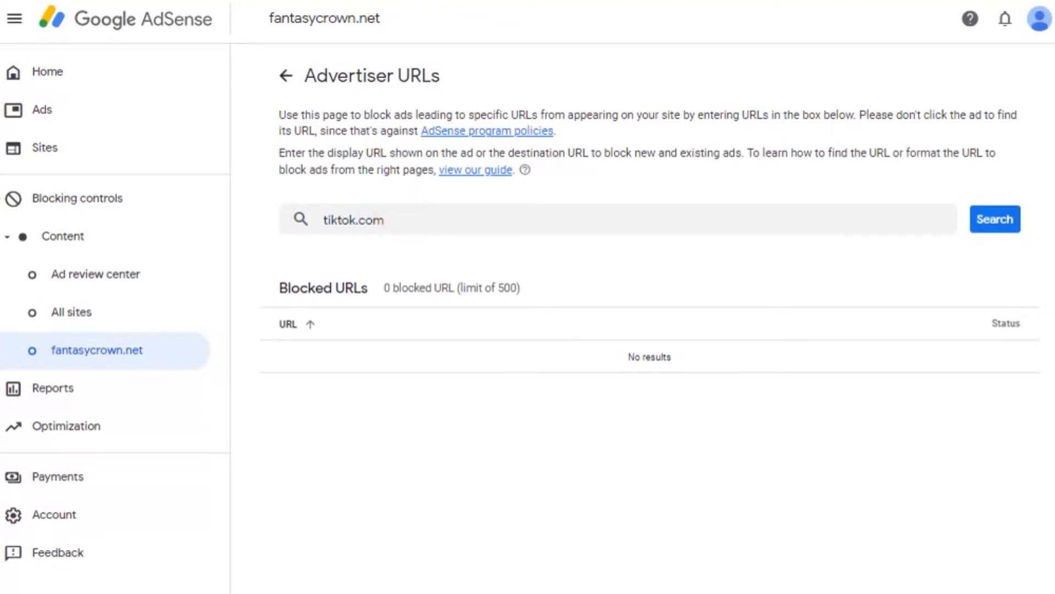
{"action": "left_click", "coordinate": [1010, 231]}
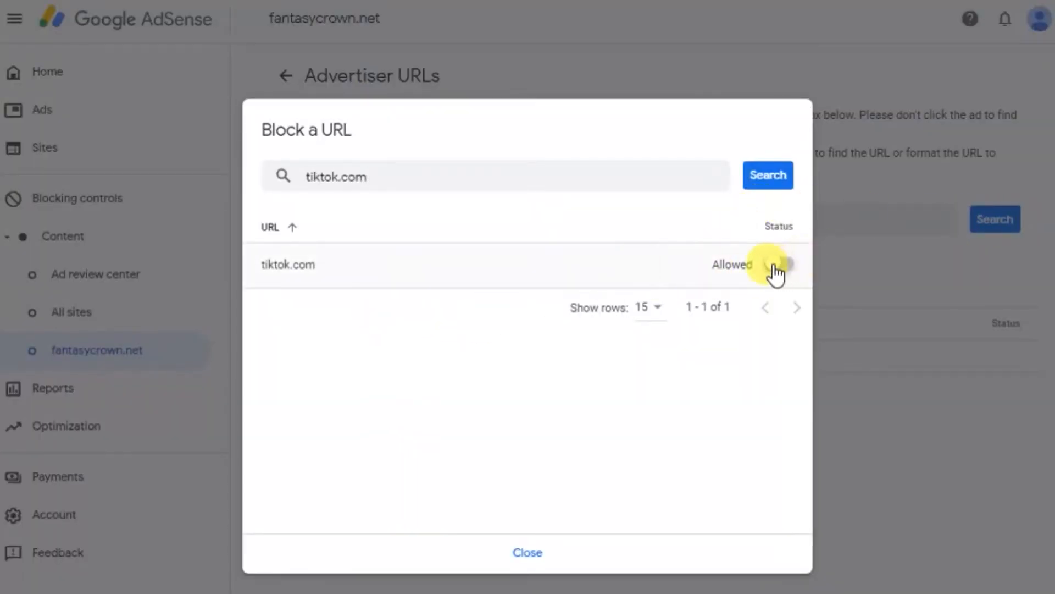
{"action": "left_click", "coordinate": [787, 258]}
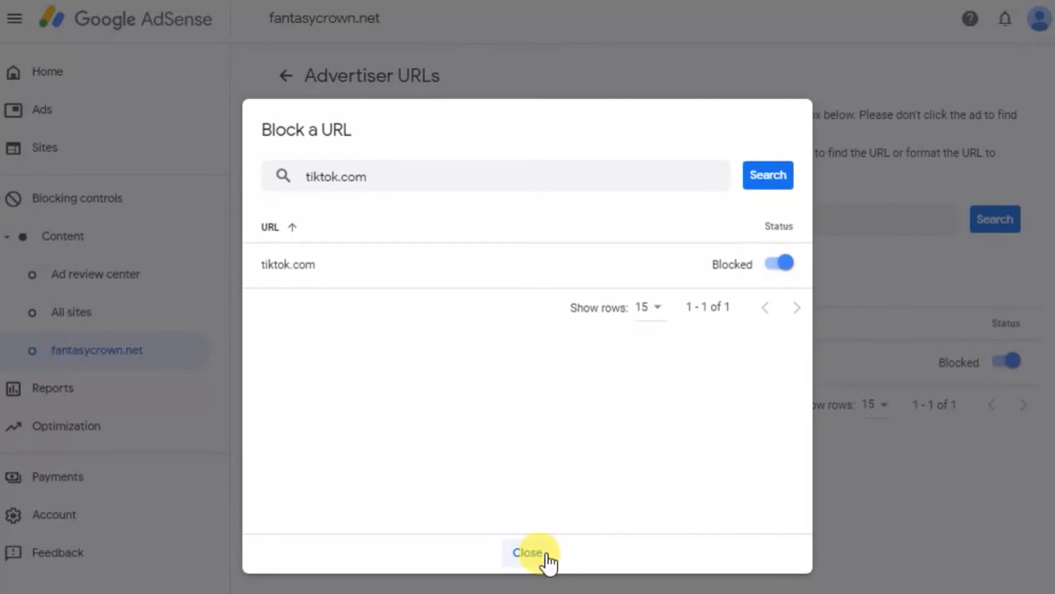
{"action": "left_click", "coordinate": [528, 551]}
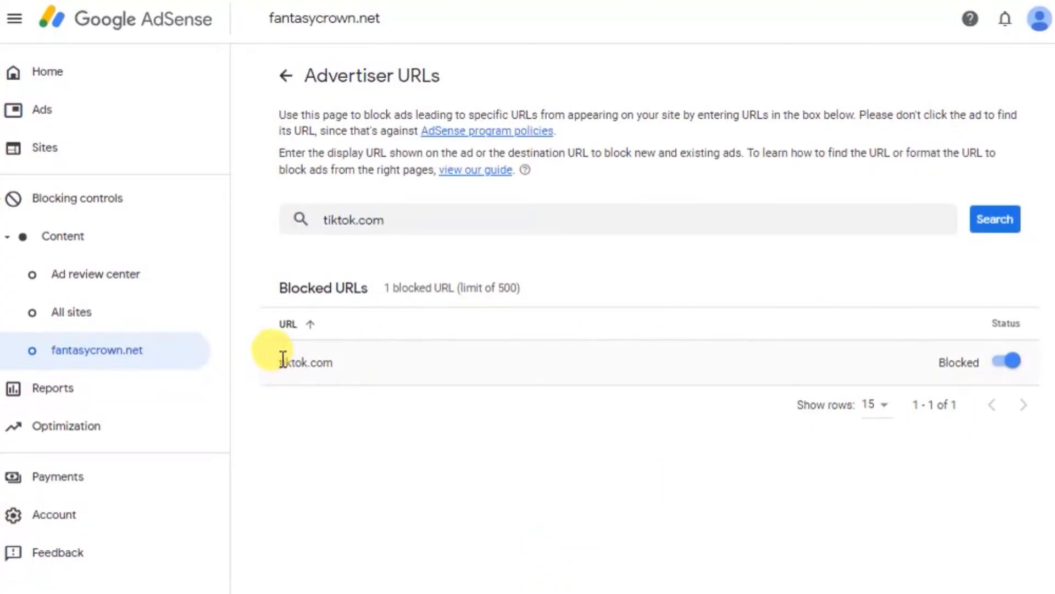
Check the tiktok.com entry in the Blocked URLs list and the limit on blocked URLs.
{"action": "left_click_drag", "start_coordinate": [277, 362], "coordinate": [343, 357]}
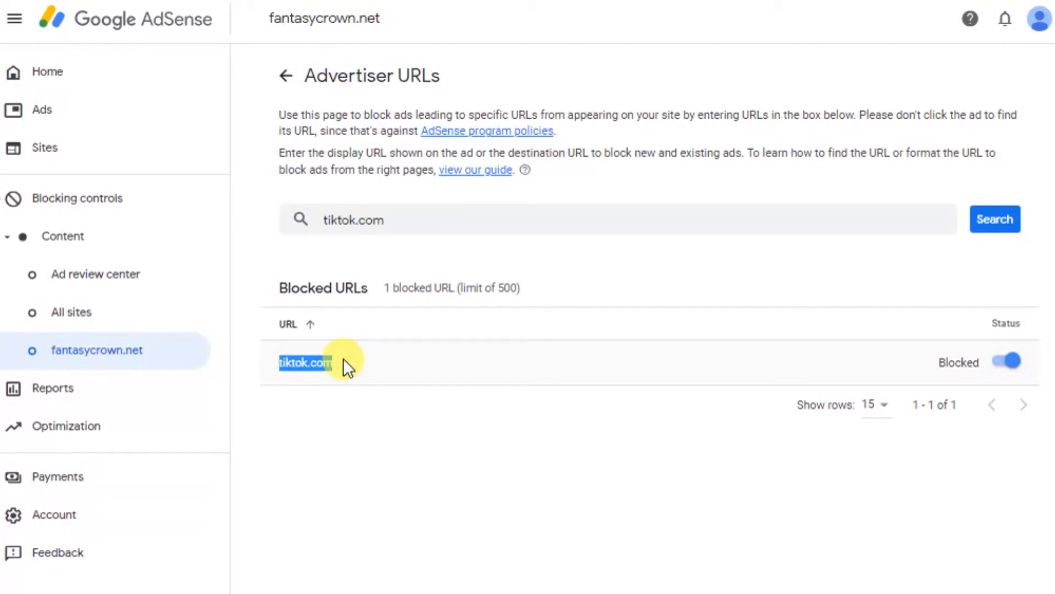
{"action": "left_click", "coordinate": [370, 363]}
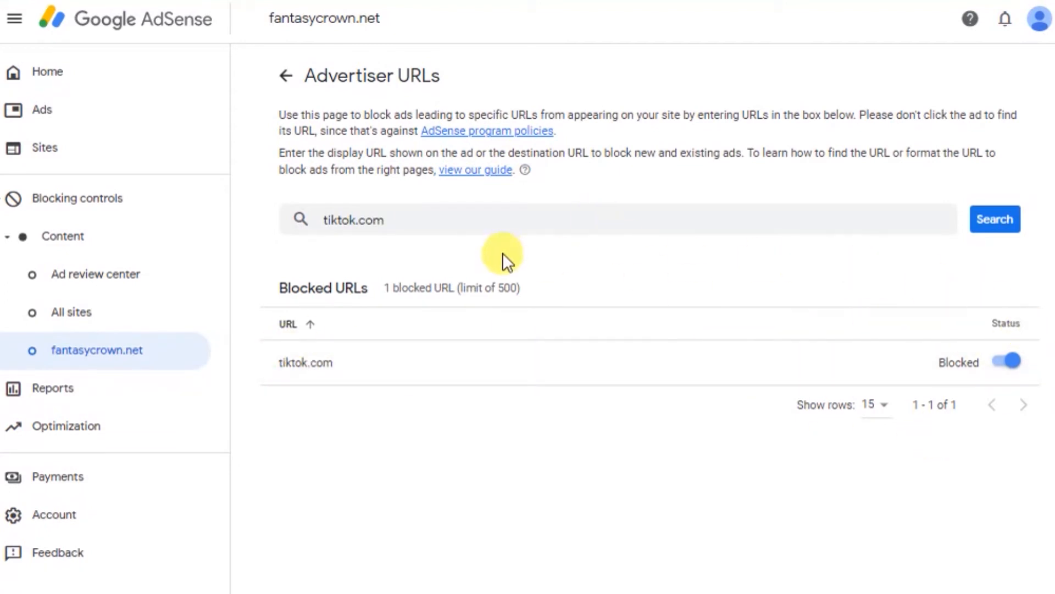
{"action": "triple_click", "coordinate": [484, 285]}
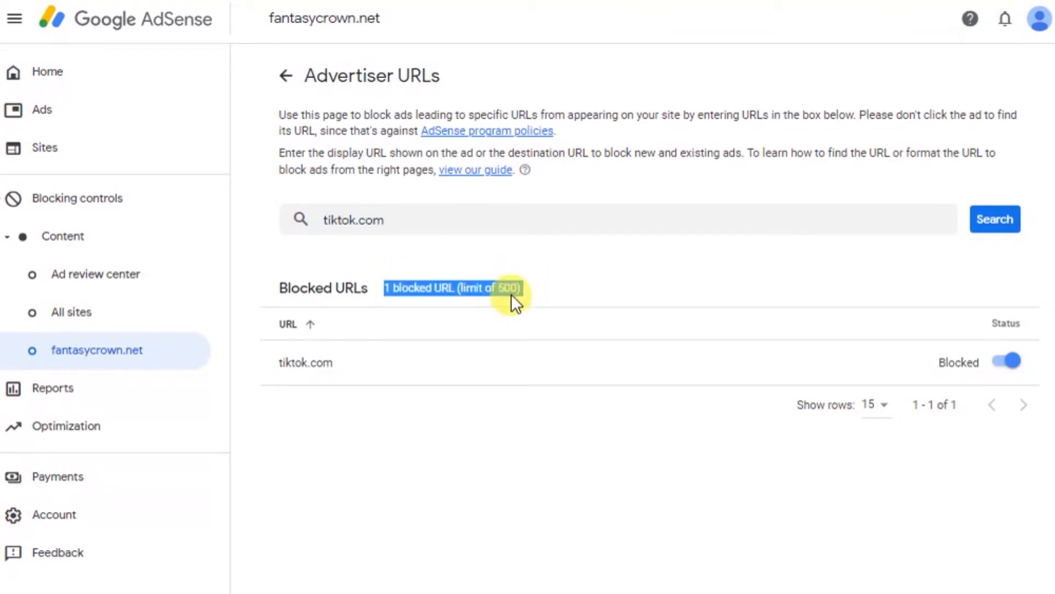
{"action": "left_click", "coordinate": [511, 287]}
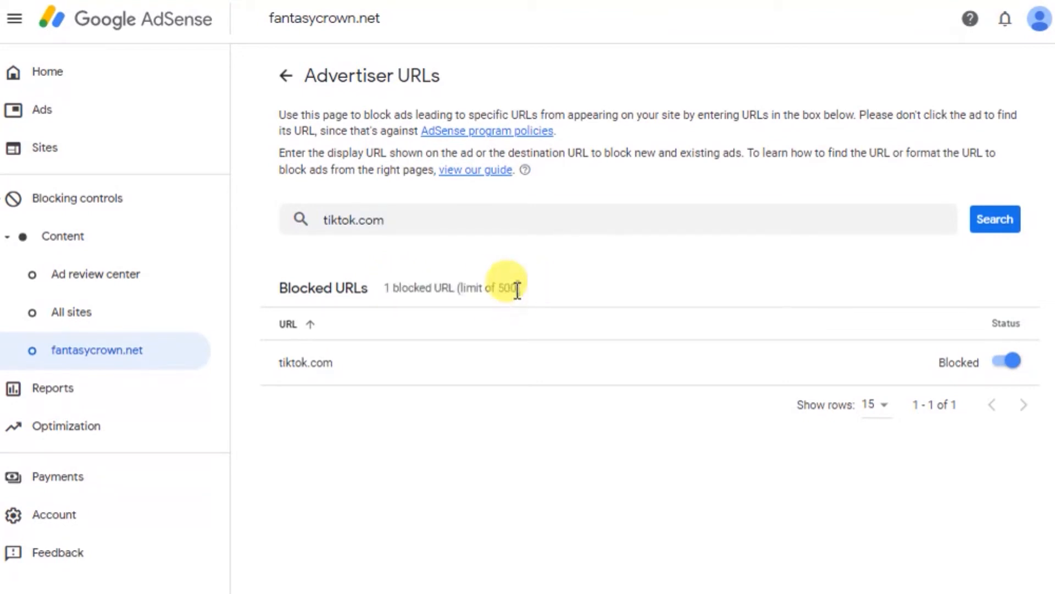
{"action": "double_click", "coordinate": [503, 285]}
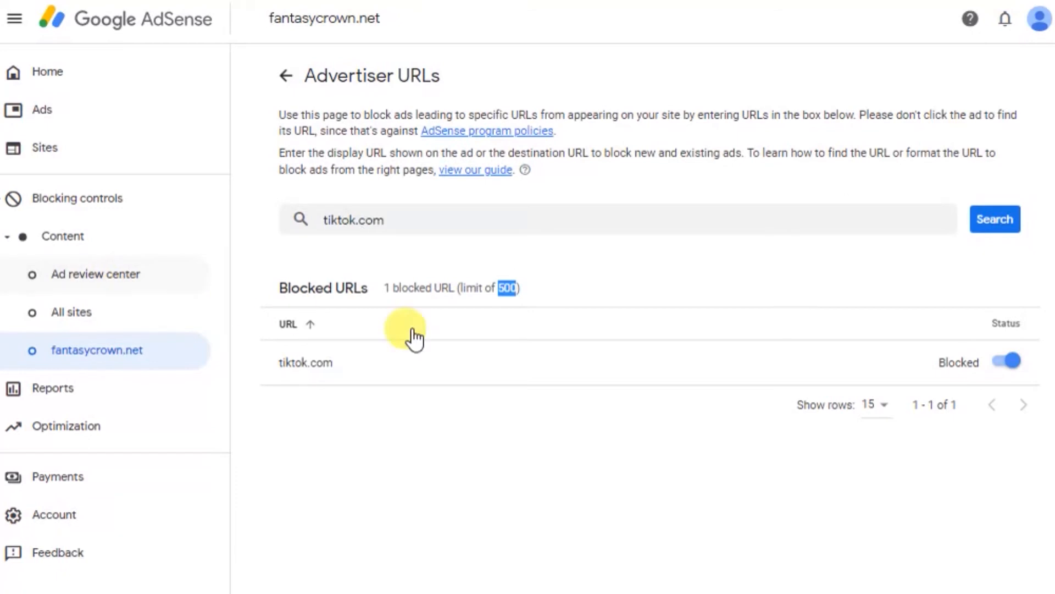
Return to the fantasycrown.net blocking controls, reread the Sensitive categories description and open the management page for those categories.
{"action": "left_click", "coordinate": [97, 348]}
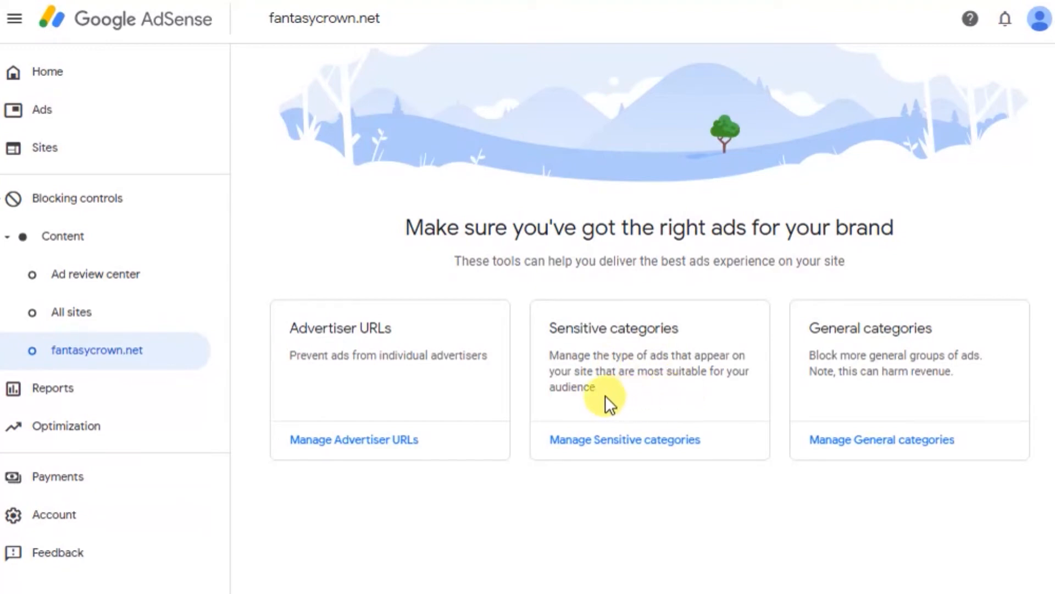
{"action": "left_click_drag", "start_coordinate": [550, 355], "coordinate": [605, 406]}
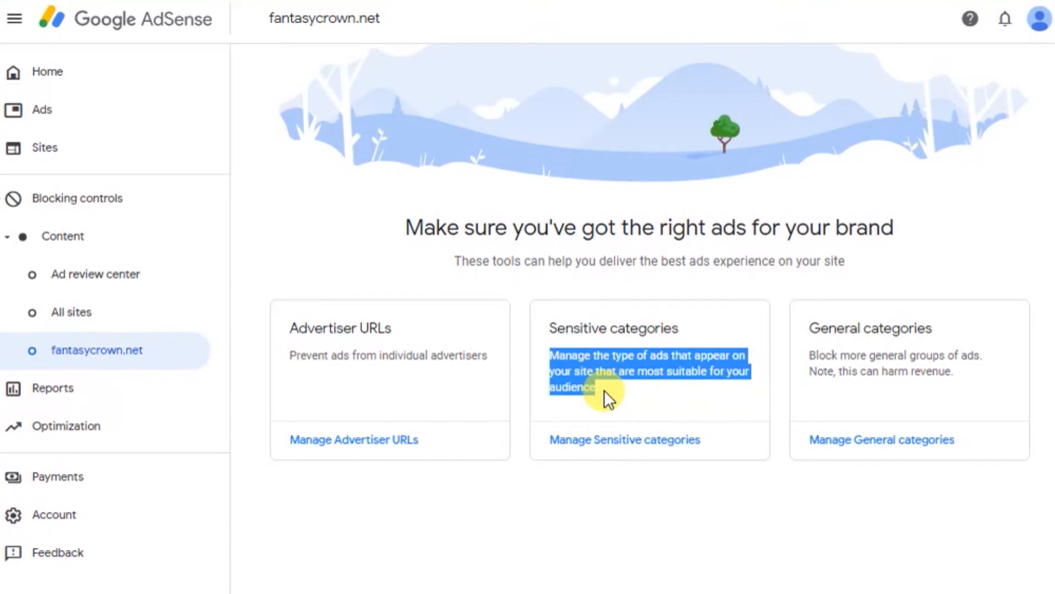
{"action": "left_click", "coordinate": [604, 390]}
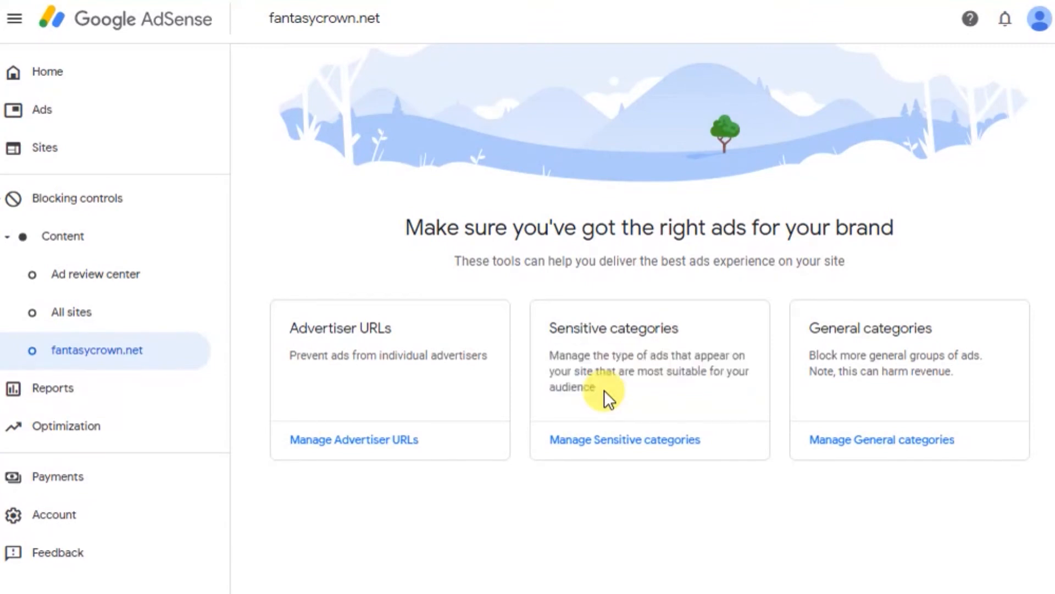
{"action": "triple_click", "coordinate": [604, 390]}
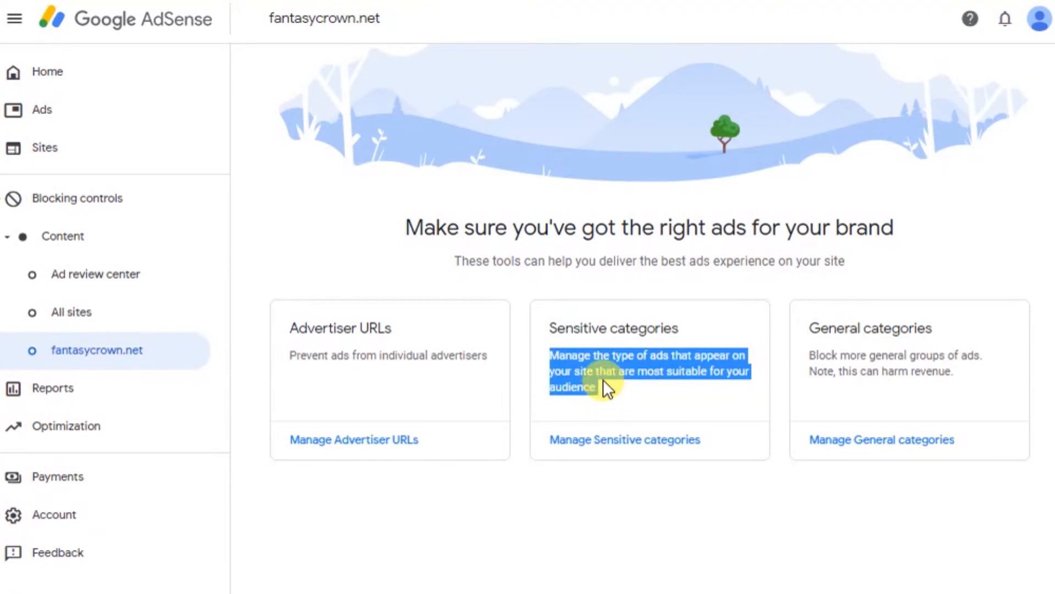
{"action": "triple_click", "coordinate": [600, 392]}
{"action": "left_click", "coordinate": [606, 508]}
{"action": "left_click", "coordinate": [622, 448]}
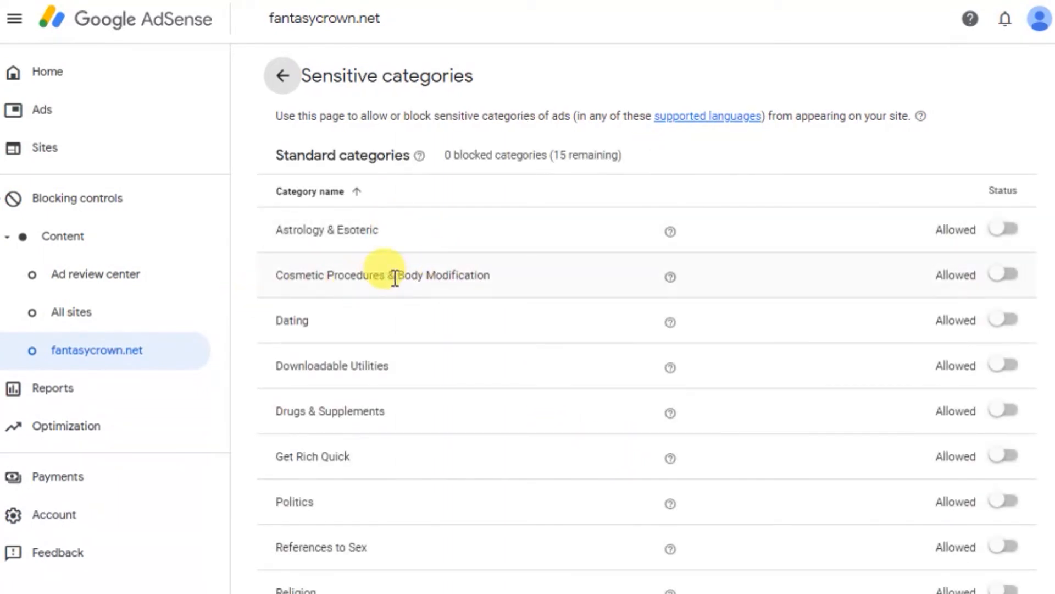
Examine the list of standard sensitive ad categories and their allowed or blocked status.
{"action": "scroll", "coordinate": [337, 300], "scroll_direction": "down", "scroll_amount": 1}
{"action": "scroll", "coordinate": [337, 300], "scroll_direction": "down", "scroll_amount": 3}
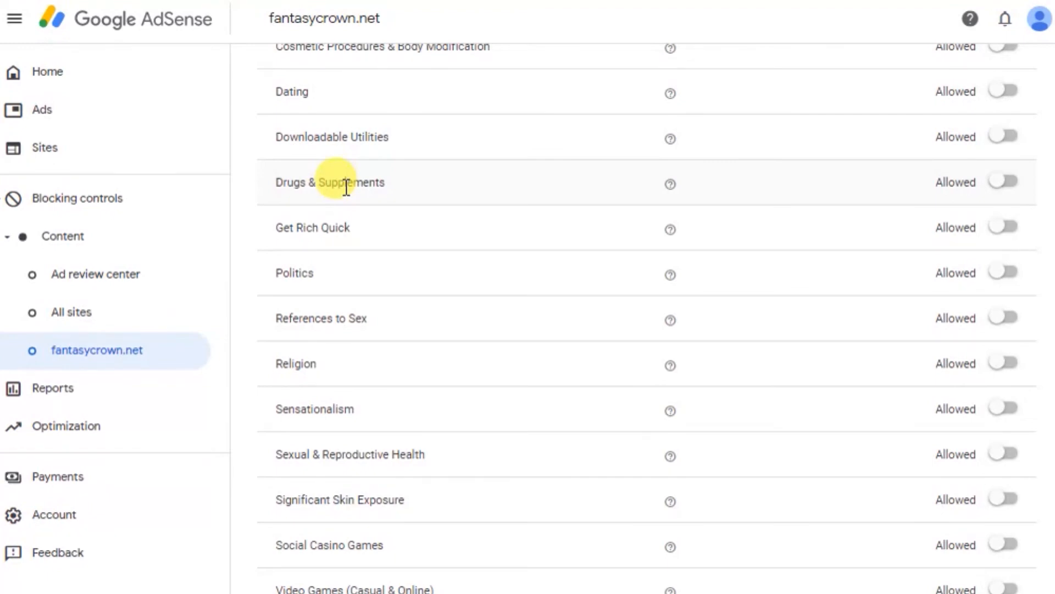
{"action": "scroll", "coordinate": [812, 391], "scroll_direction": "up", "scroll_amount": 4}
{"action": "scroll", "coordinate": [1002, 423], "scroll_direction": "down", "scroll_amount": 4}
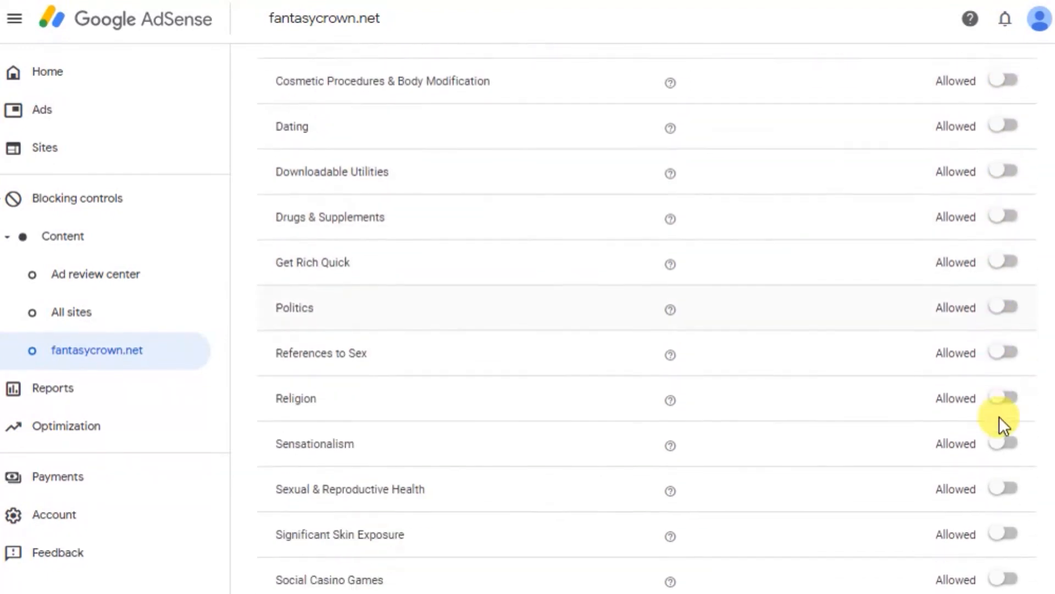
{"action": "scroll", "coordinate": [1011, 583], "scroll_direction": "up", "scroll_amount": 1}
{"action": "scroll", "coordinate": [1010, 581], "scroll_direction": "up", "scroll_amount": 2}
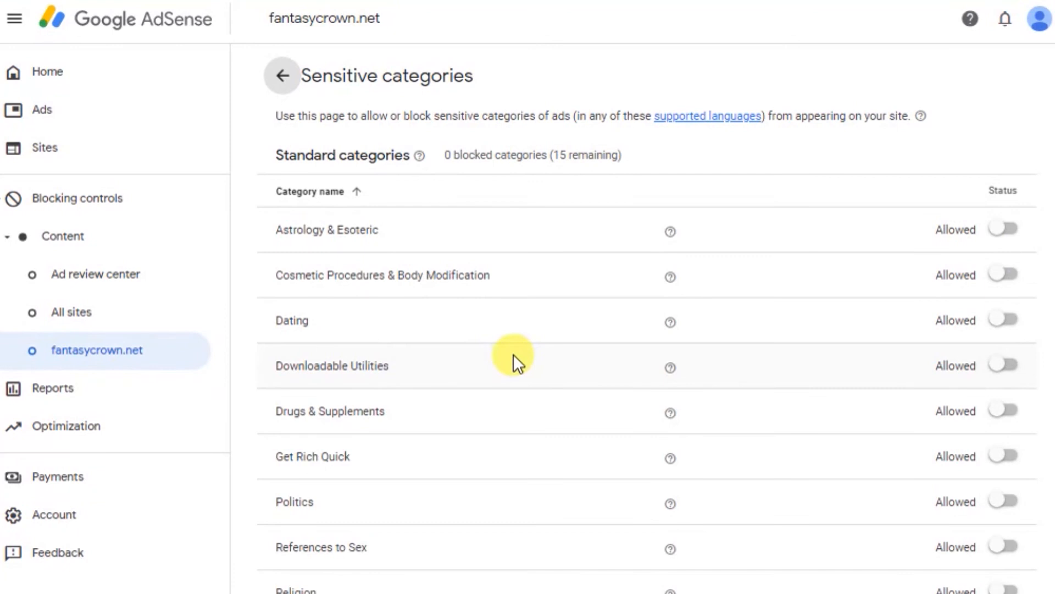
{"action": "scroll", "coordinate": [243, 336], "scroll_direction": "down", "scroll_amount": 2}
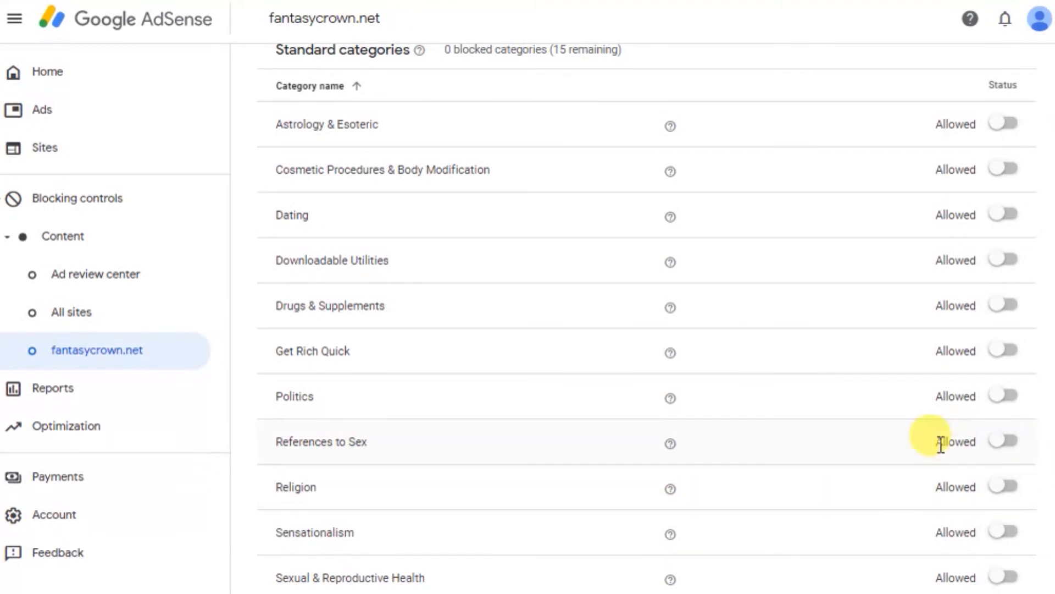
Block the sensitive categories References to Sex, Religion, Drugs & Supplements, Dating, Social Casino Games and Get Rich Quick.
{"action": "left_click", "coordinate": [1003, 440]}
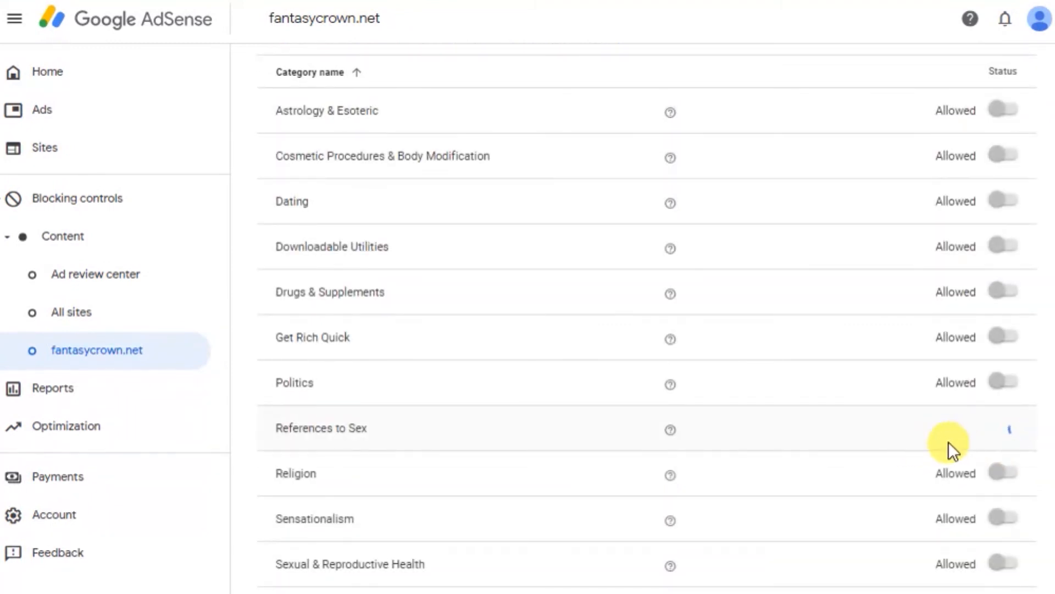
{"action": "left_click", "coordinate": [1005, 486]}
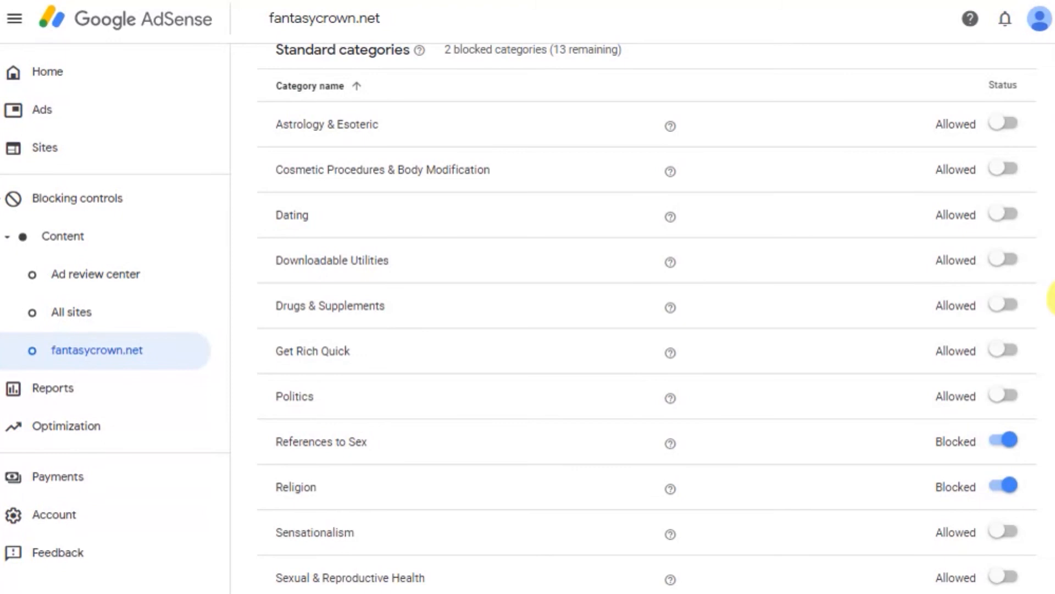
{"action": "left_click", "coordinate": [1003, 305]}
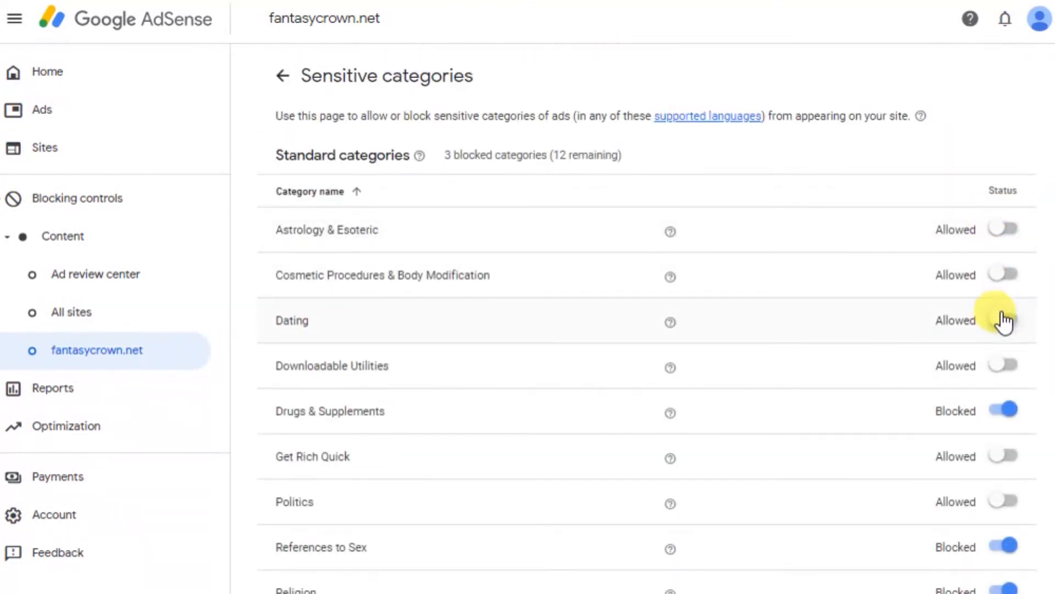
{"action": "left_click", "coordinate": [1005, 319]}
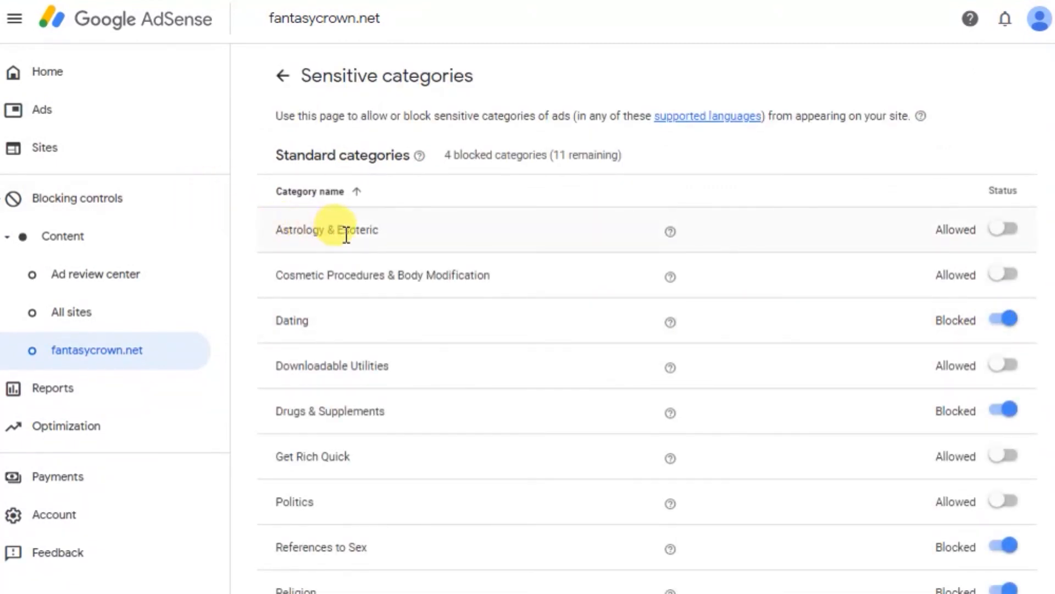
{"action": "scroll", "coordinate": [400, 275], "scroll_direction": "down", "scroll_amount": 4}
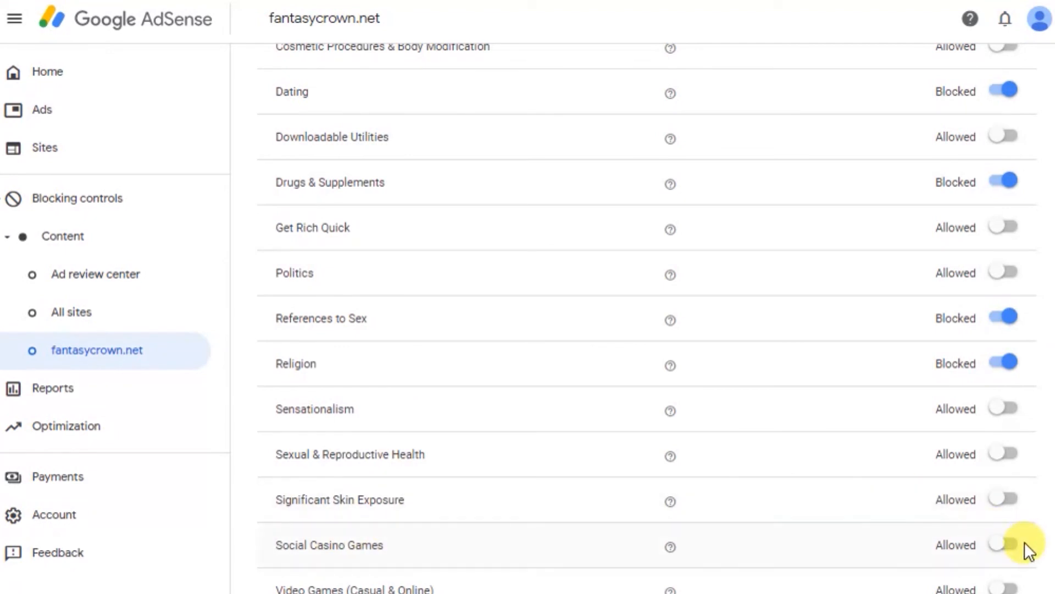
{"action": "left_click", "coordinate": [1011, 545]}
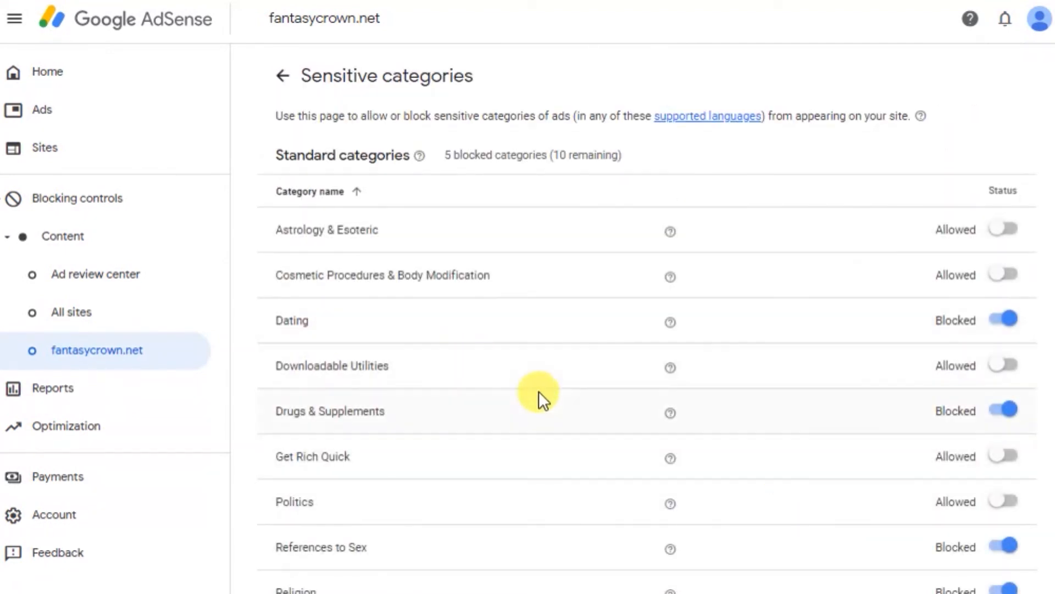
{"action": "left_click", "coordinate": [1003, 455]}
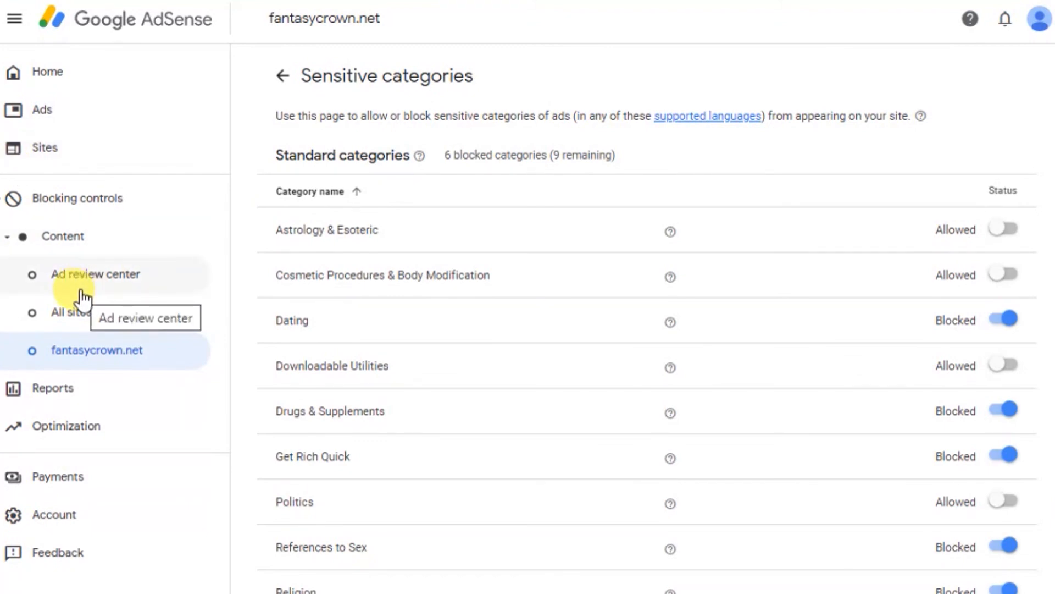
Return to the fantasycrown.net blocking controls and open the management page for General categories.
{"action": "left_click", "coordinate": [123, 358]}
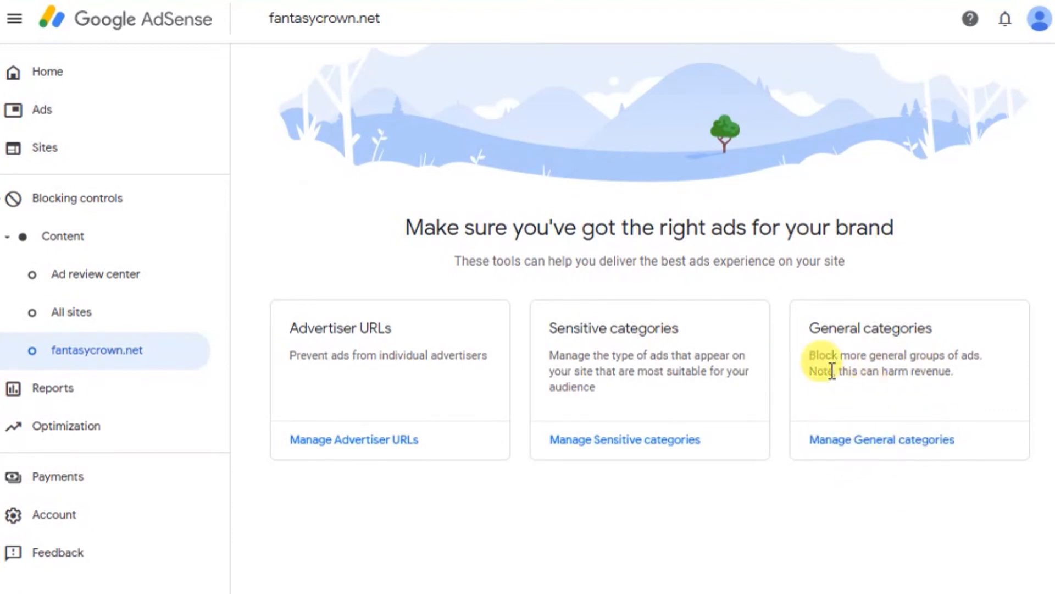
{"action": "left_click", "coordinate": [889, 437]}
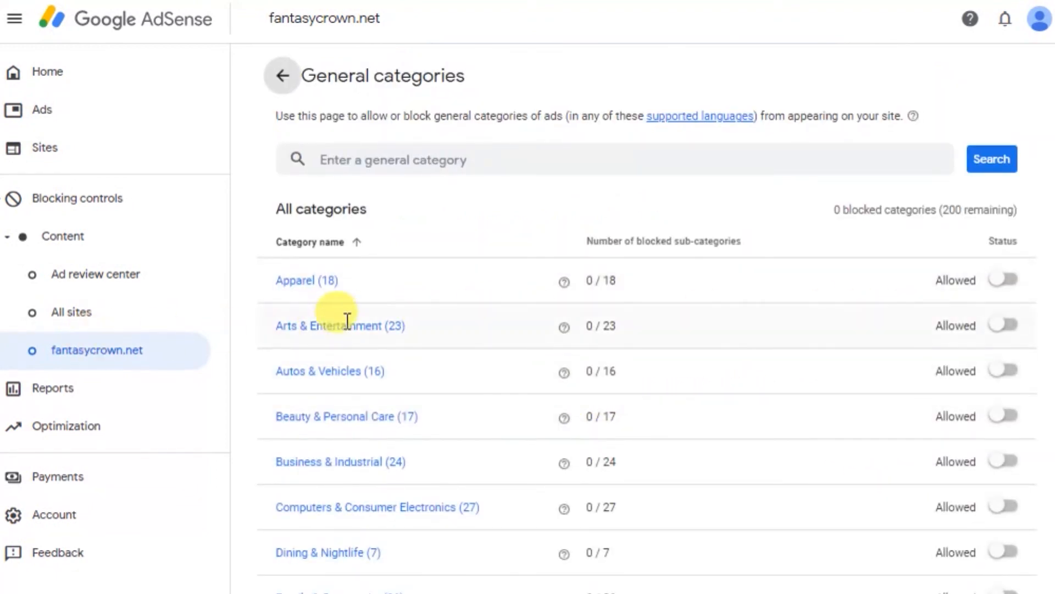
Examine the list of general ad categories, their blocked sub-category counts and their allowed or blocked status.
{"action": "scroll", "coordinate": [382, 342], "scroll_direction": "down", "scroll_amount": 5}
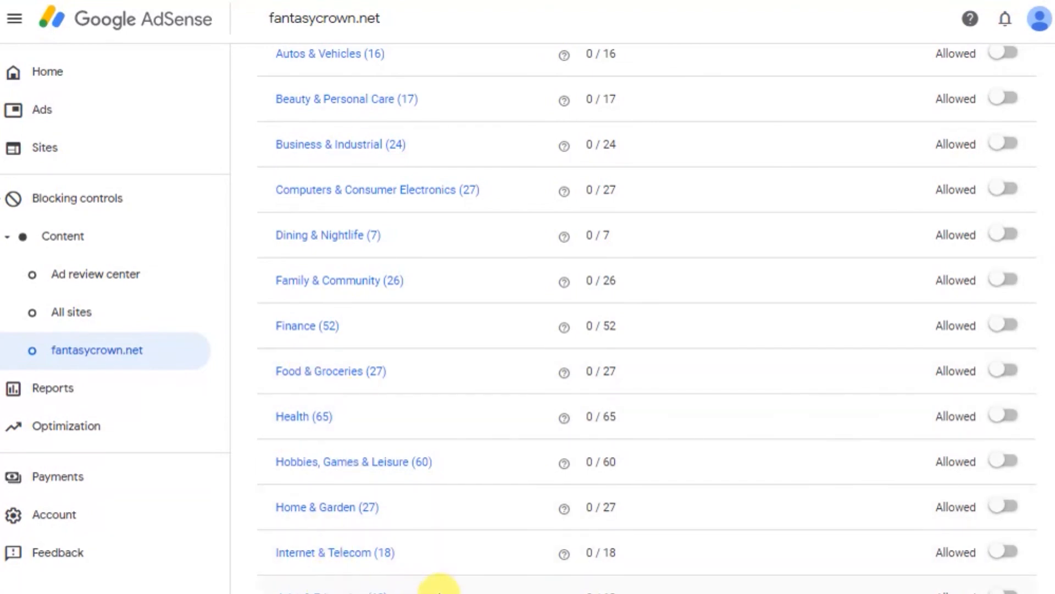
{"action": "scroll", "coordinate": [408, 540], "scroll_direction": "up", "scroll_amount": 5}
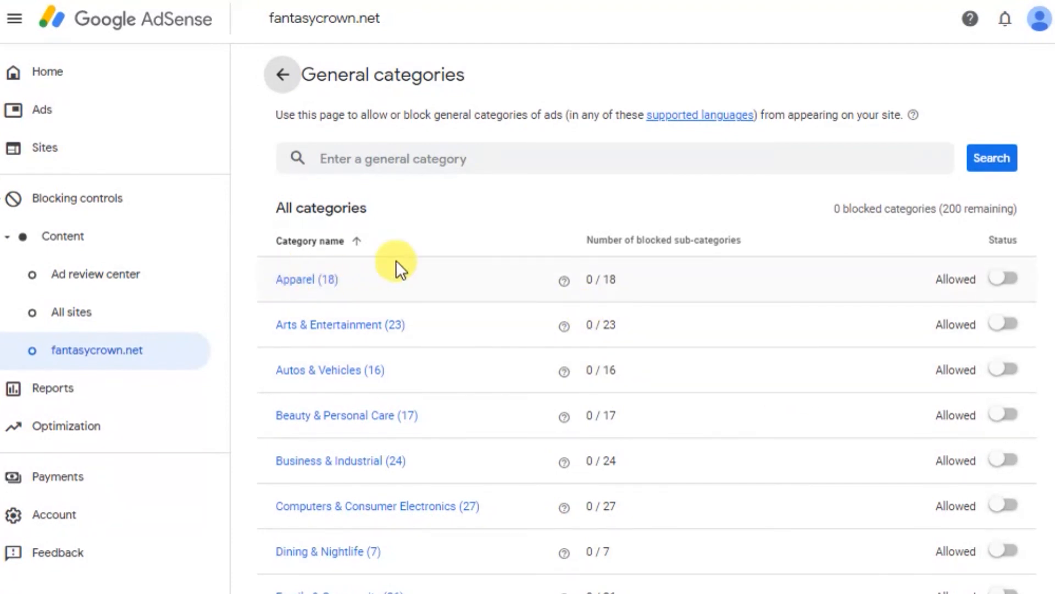
{"action": "scroll", "coordinate": [407, 256], "scroll_direction": "down", "scroll_amount": 2}
{"action": "scroll", "coordinate": [352, 225], "scroll_direction": "up", "scroll_amount": 2}
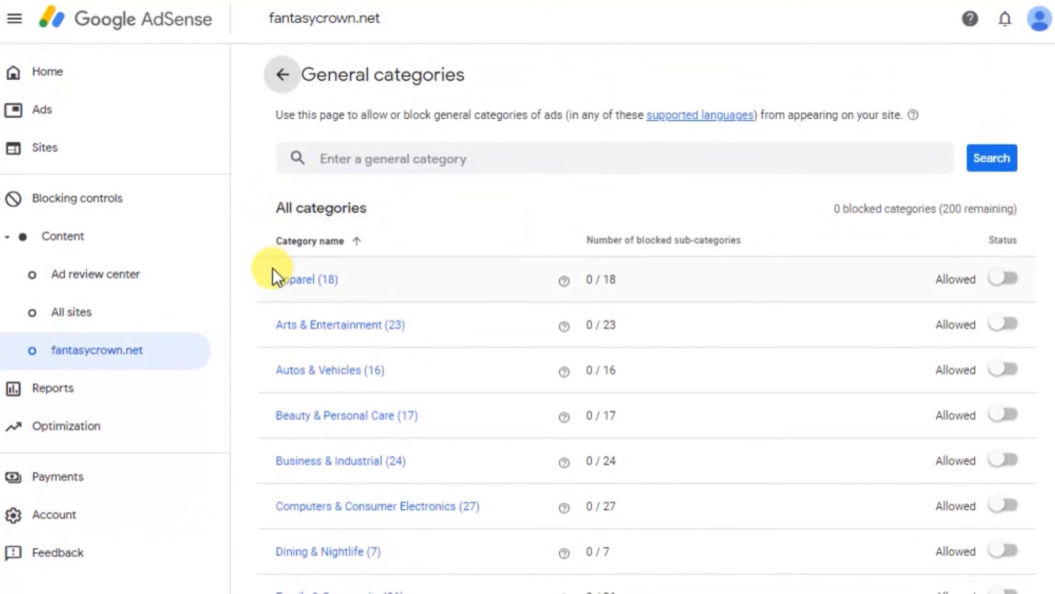
{"action": "scroll", "coordinate": [273, 273], "scroll_direction": "down", "scroll_amount": 6}
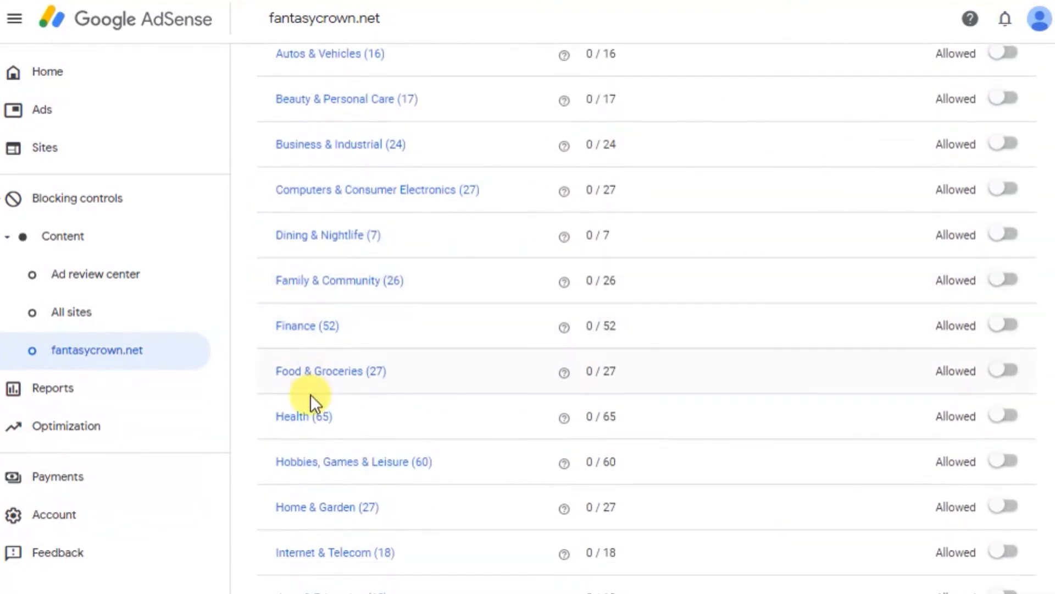
{"action": "scroll", "coordinate": [371, 266], "scroll_direction": "up", "scroll_amount": 4}
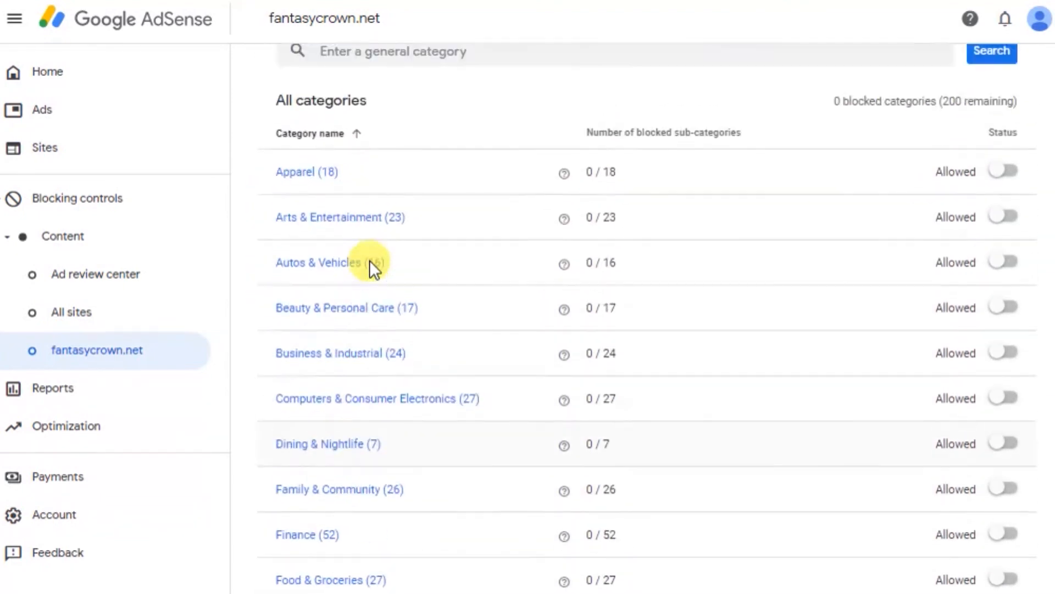
{"action": "scroll", "coordinate": [611, 204], "scroll_direction": "up", "scroll_amount": 2}
{"action": "scroll", "coordinate": [649, 235], "scroll_direction": "down", "scroll_amount": 2}
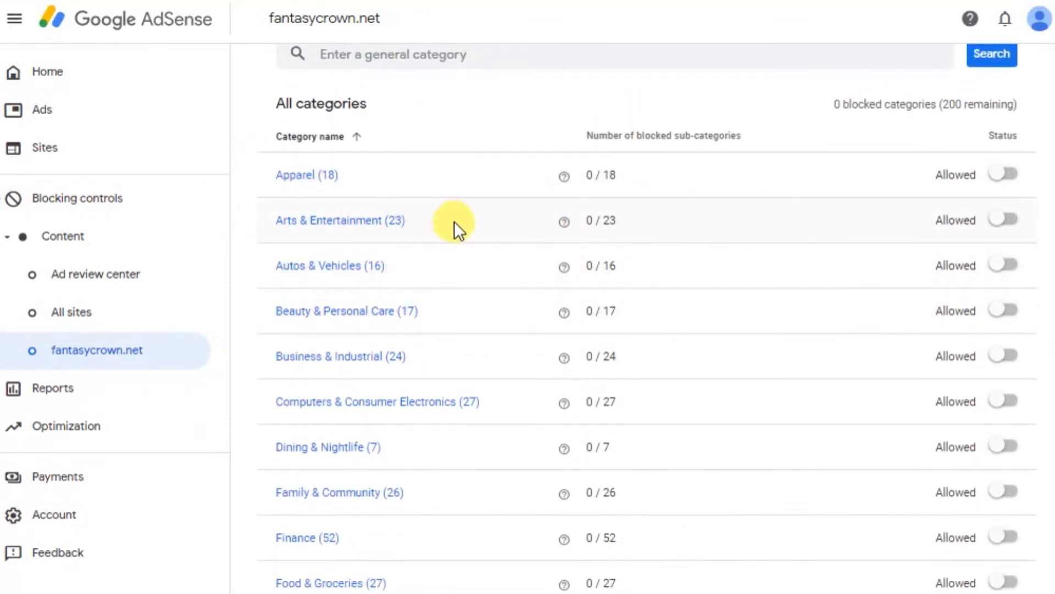
{"action": "scroll", "coordinate": [459, 228], "scroll_direction": "down", "scroll_amount": 2}
{"action": "scroll", "coordinate": [785, 542], "scroll_direction": "down", "scroll_amount": 2}
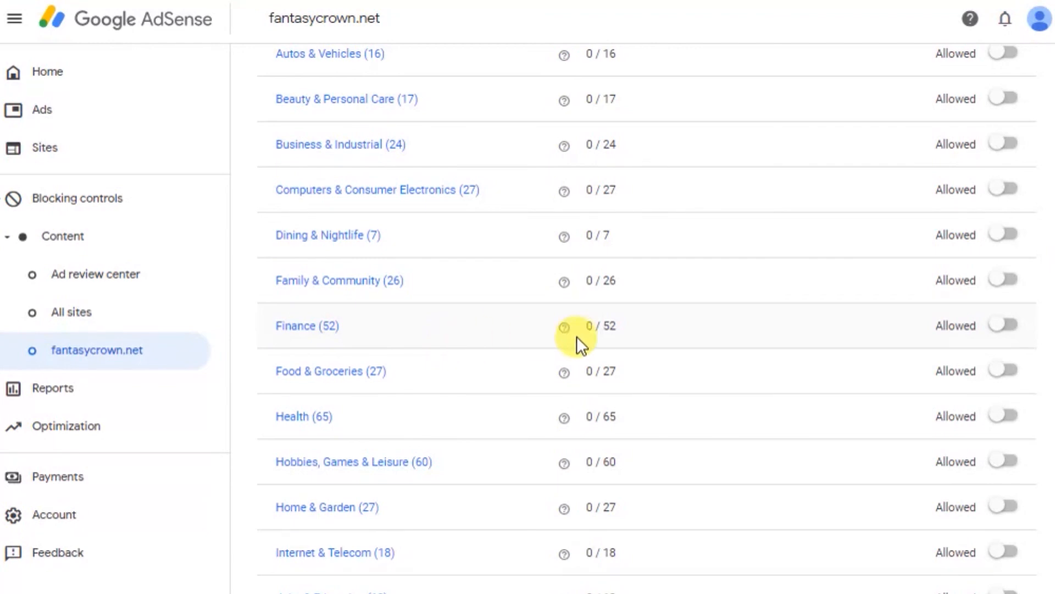
{"action": "scroll", "coordinate": [584, 335], "scroll_direction": "up", "scroll_amount": 5}
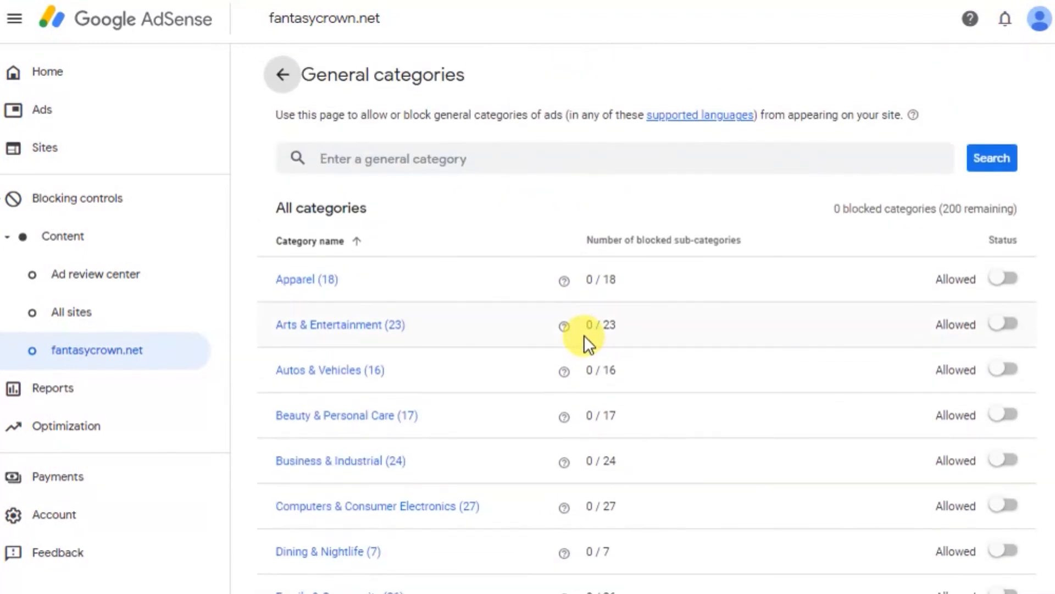